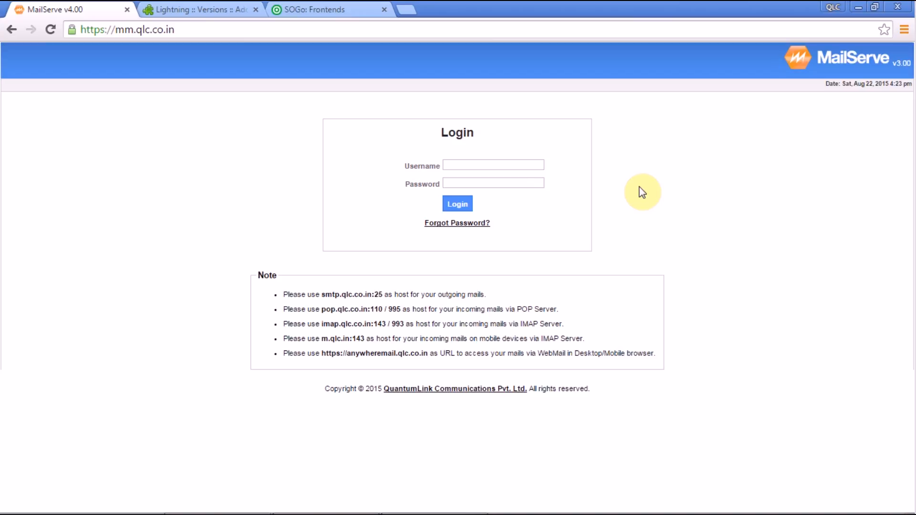
Step: Sign in to the MailServe admin panel with the admin username and password
{"action": "left_click", "coordinate": [509, 164]}
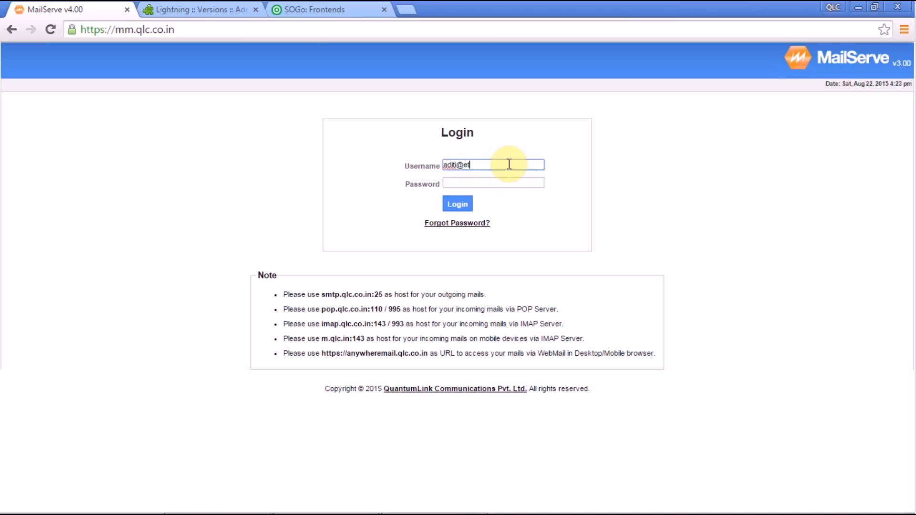
{"action": "left_click", "coordinate": [494, 184]}
{"action": "type", "text": "••••"}
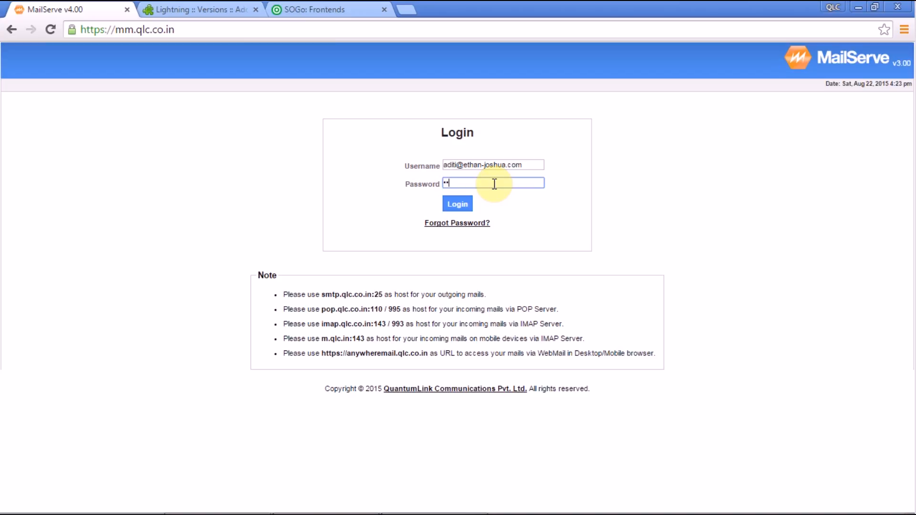
{"action": "type", "text": "•••••"}
{"action": "left_click", "coordinate": [470, 206]}
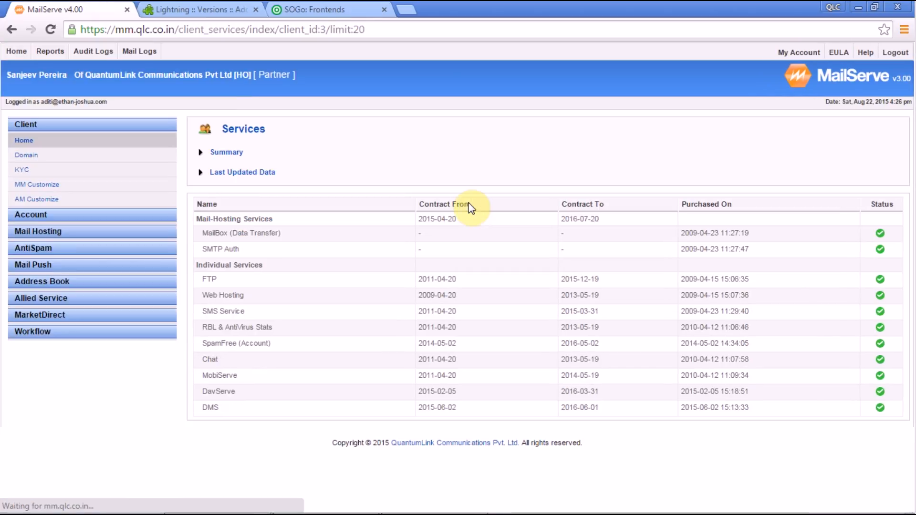
Step: Go to Allied Service > DavServe and bring up the Add New DavServe Account form
{"action": "left_click", "coordinate": [59, 299]}
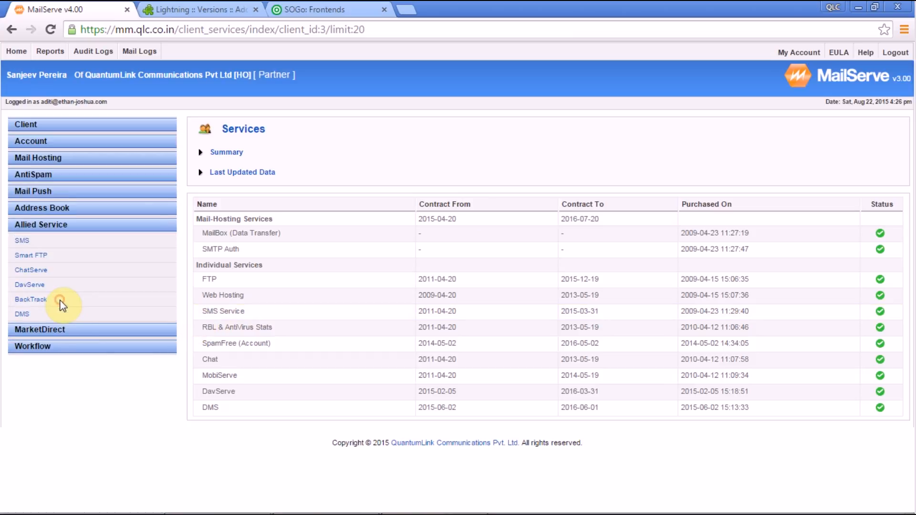
{"action": "left_click", "coordinate": [26, 287]}
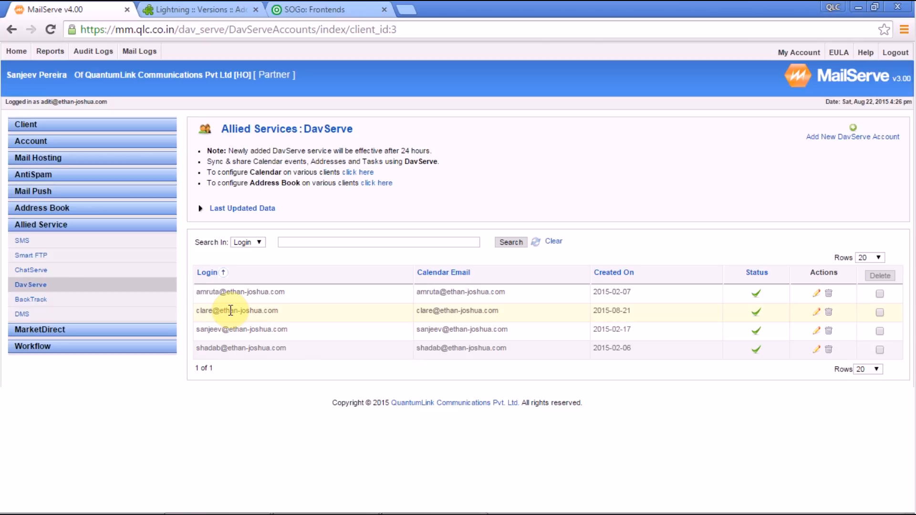
{"action": "left_click", "coordinate": [857, 138]}
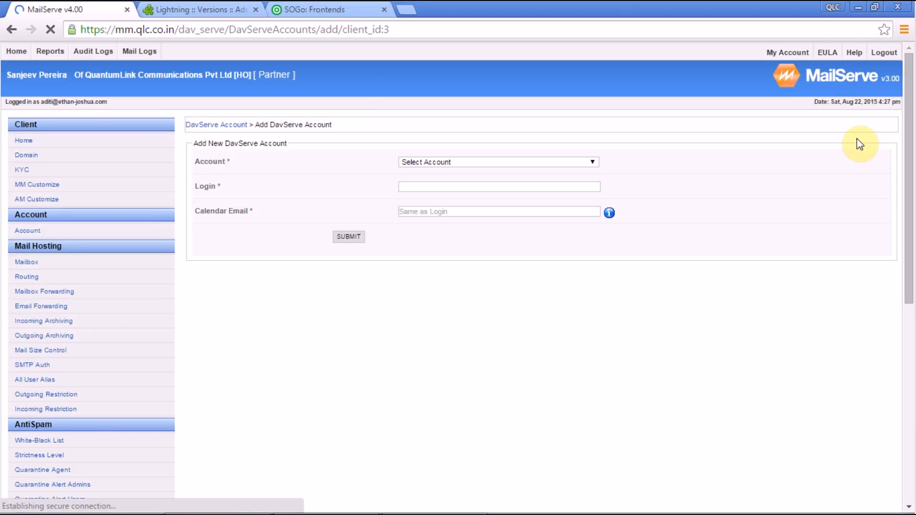
{"action": "left_click", "coordinate": [415, 161]}
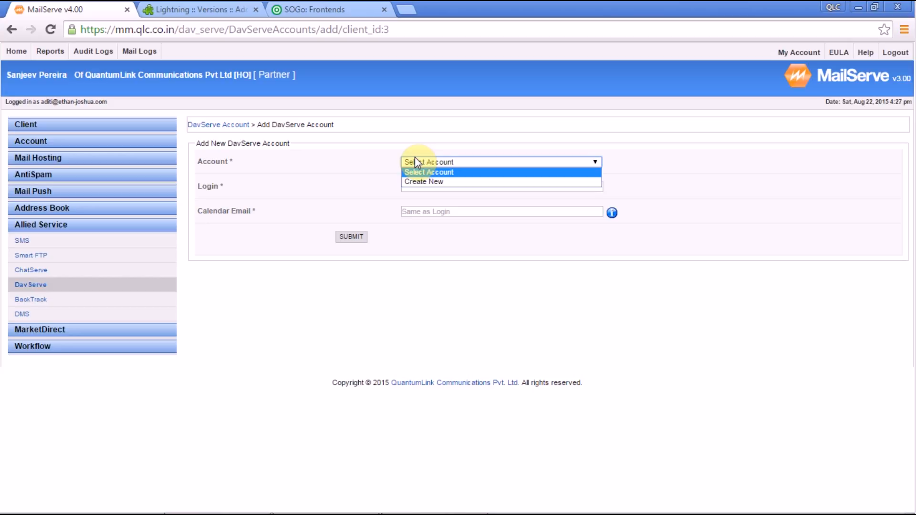
{"action": "left_click", "coordinate": [425, 182]}
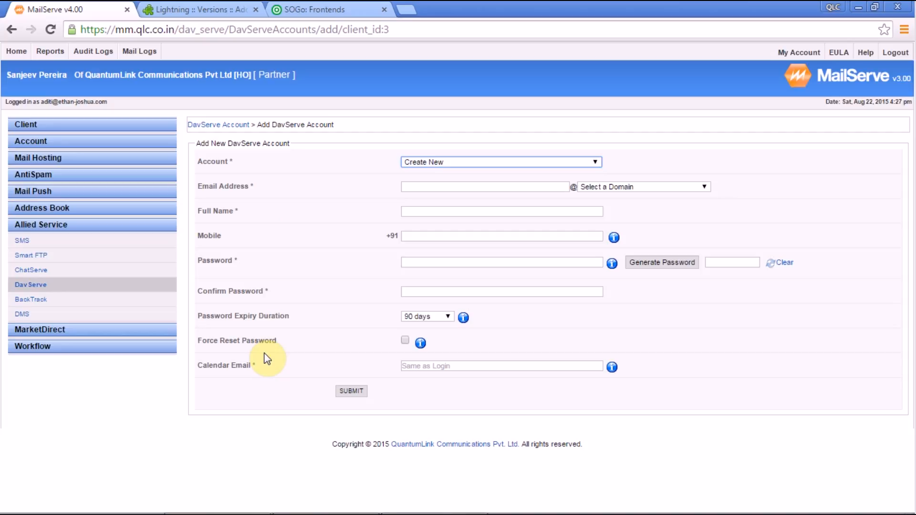
{"action": "left_click", "coordinate": [12, 30]}
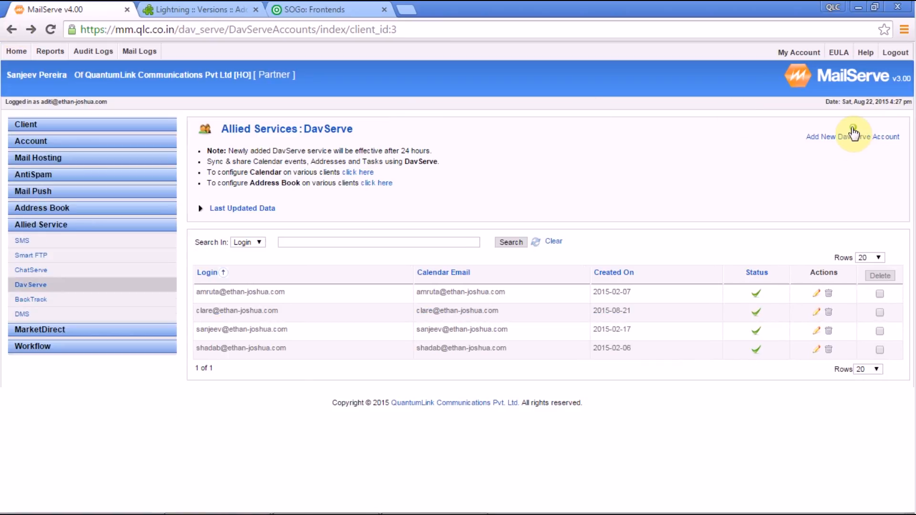
Step: Open a new DavServe account form and fill the login with the suggested full address
{"action": "left_click", "coordinate": [853, 133]}
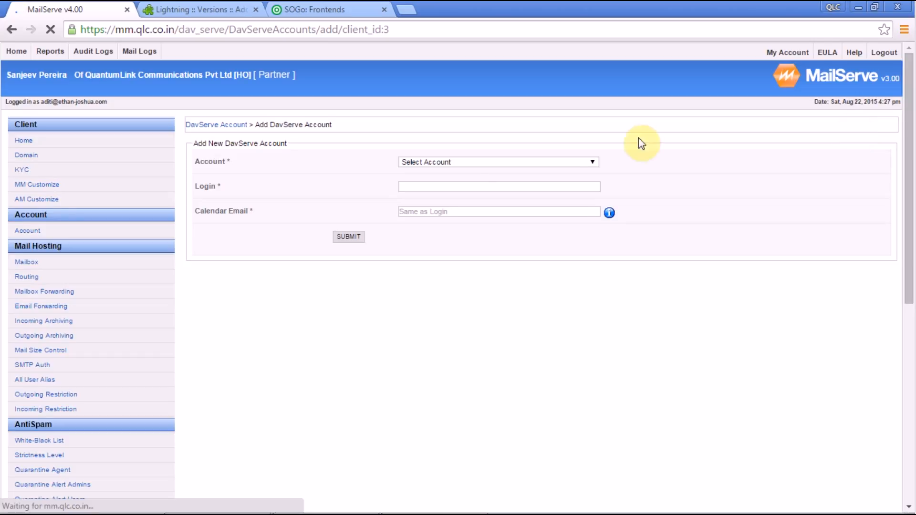
{"action": "left_click", "coordinate": [439, 191]}
{"action": "type", "text": "andy"}
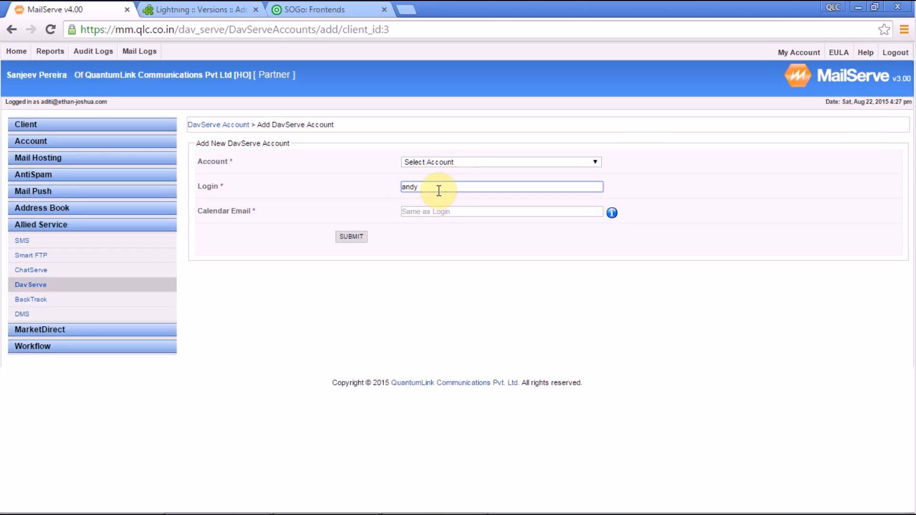
{"action": "left_click", "coordinate": [442, 195]}
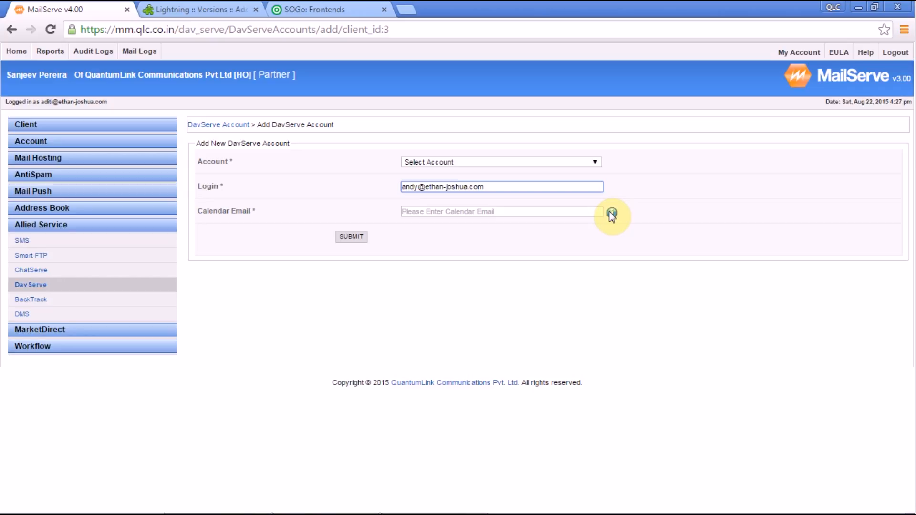
Step: Set Calendar Email to the same login address, replacing a mistyped external address, and submit
{"action": "left_click", "coordinate": [528, 213]}
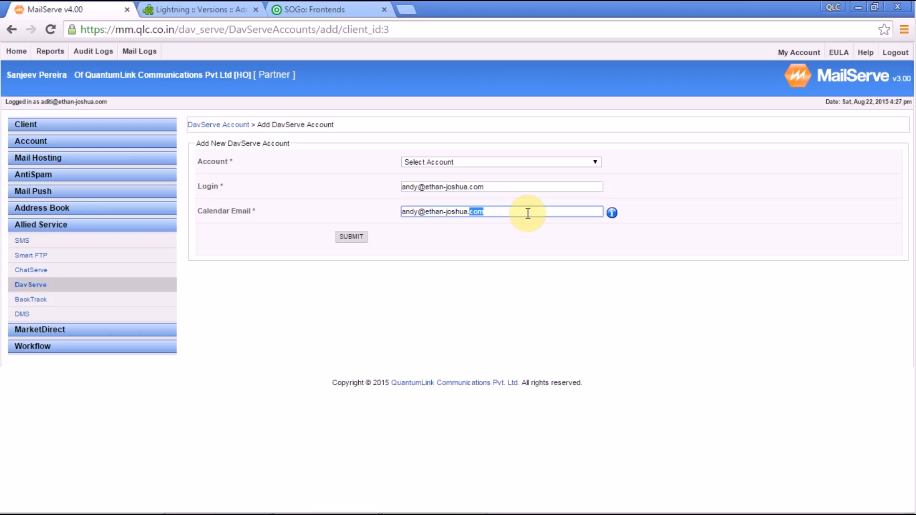
{"action": "key", "text": "BackSpace"}
{"action": "key", "text": "BackSpace"}
{"action": "key", "text": "BackSpace"}
{"action": "key", "text": "BackSpace"}
{"action": "key", "text": "BackSpace"}
{"action": "key", "text": "BackSpace"}
{"action": "key", "text": "BackSpace"}
{"action": "key", "text": "BackSpace"}
{"action": "key", "text": "BackSpace"}
{"action": "key", "text": "BackSpace"}
{"action": "key", "text": "BackSpace"}
{"action": "key", "text": "BackSpace"}
{"action": "key", "text": "BackSpace"}
{"action": "key", "text": "BackSpace"}
{"action": "key", "text": "BackSpace"}
{"action": "key", "text": "BackSpace"}
{"action": "key", "text": "BackSpace"}
{"action": "key", "text": "BackSpace"}
{"action": "key", "text": "BackSpace"}
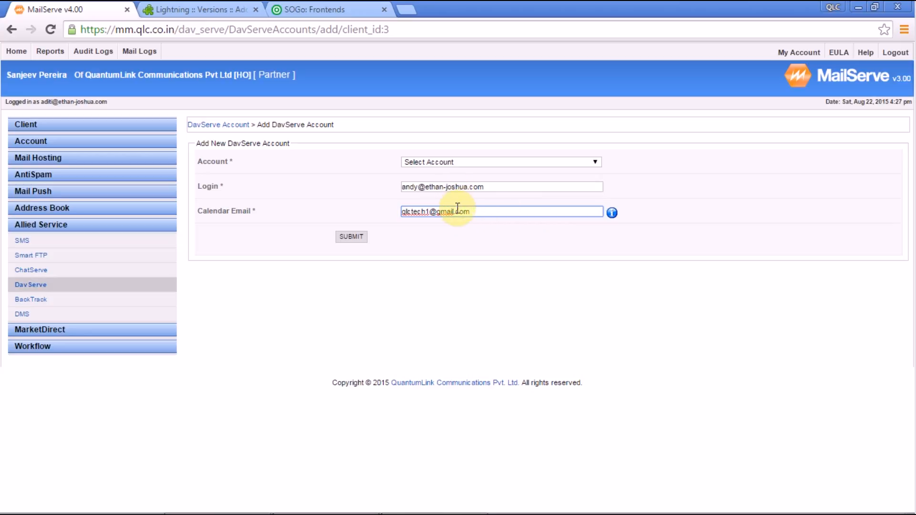
{"action": "left_click", "coordinate": [347, 239]}
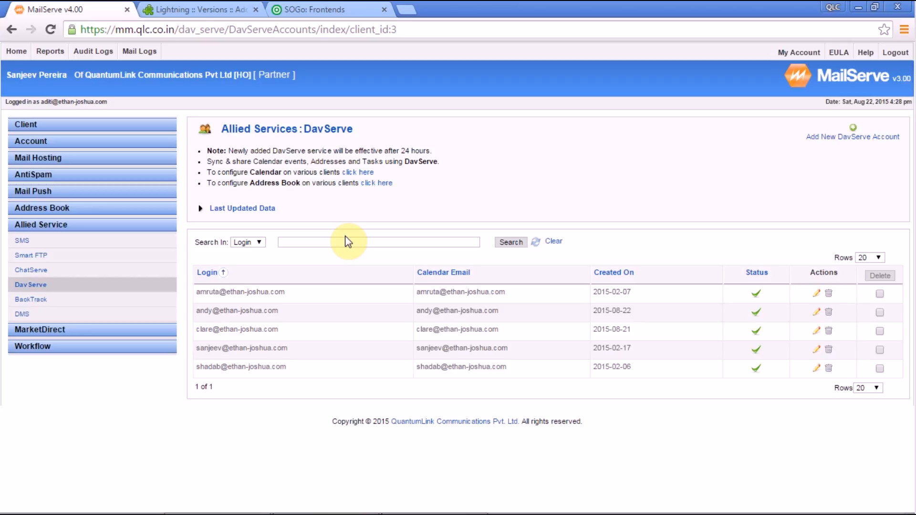
Step: Switch from the DavServe list to the Thunderbird inbox window
{"action": "mouse_move", "coordinate": [291, 514]}
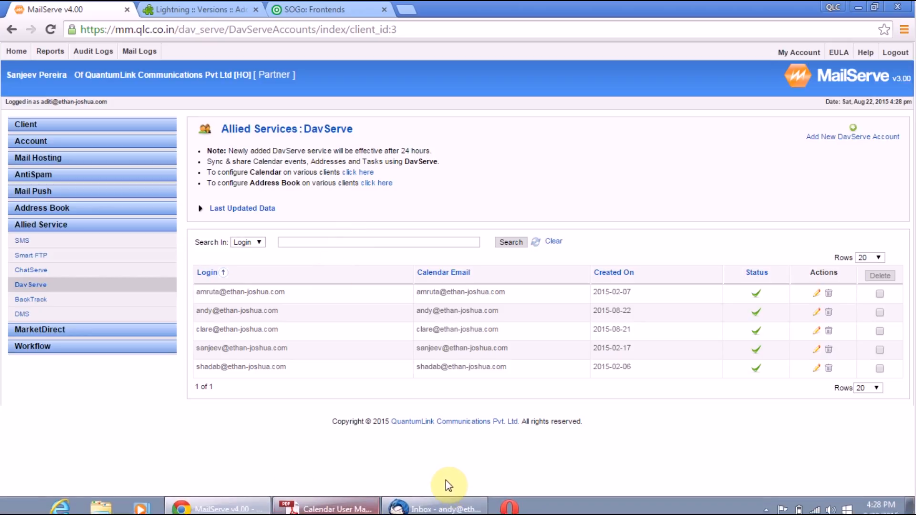
{"action": "left_click", "coordinate": [444, 506]}
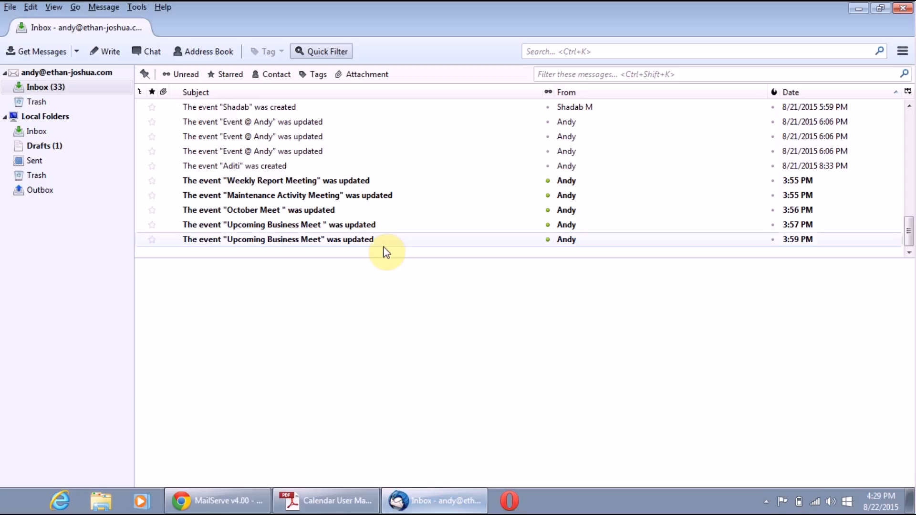
Step: Install Lightning from Tools > Add-ons and restart Thunderbird to complete it
{"action": "left_click", "coordinate": [136, 7]}
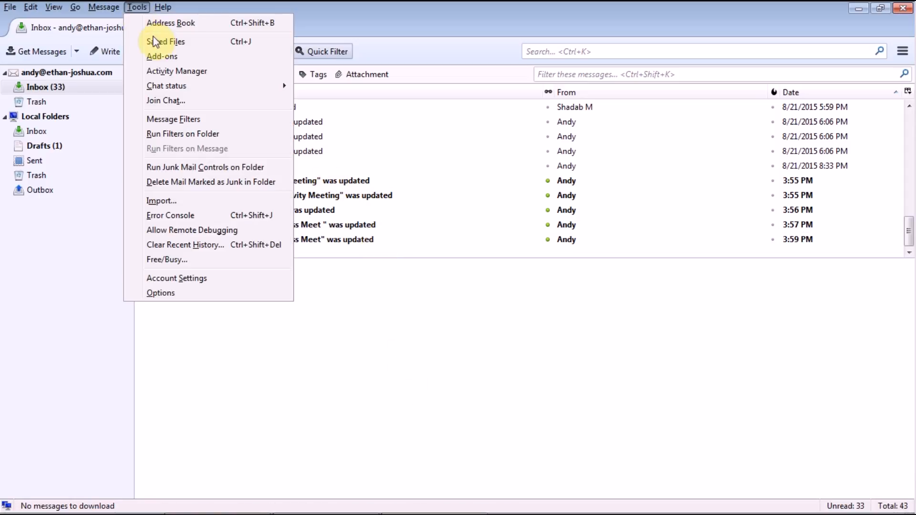
{"action": "left_click", "coordinate": [168, 57]}
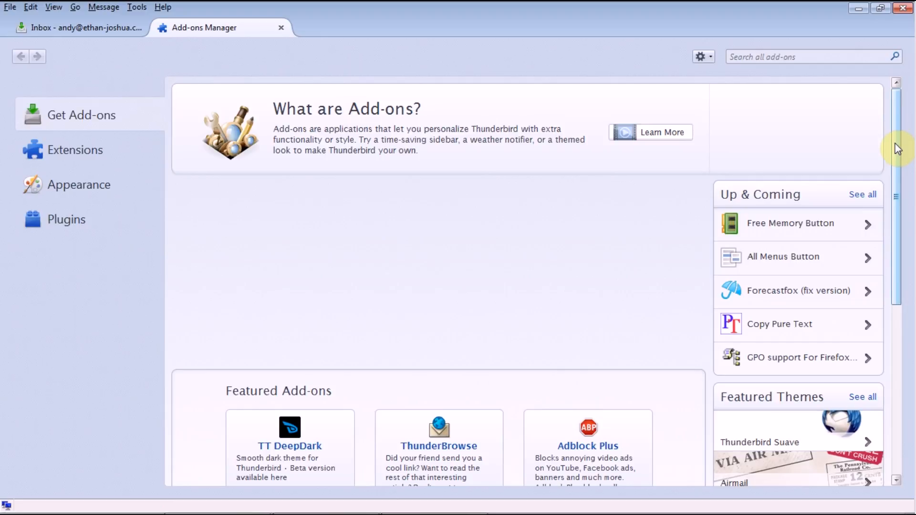
{"action": "left_click_drag", "start_coordinate": [897, 149], "coordinate": [897, 152]}
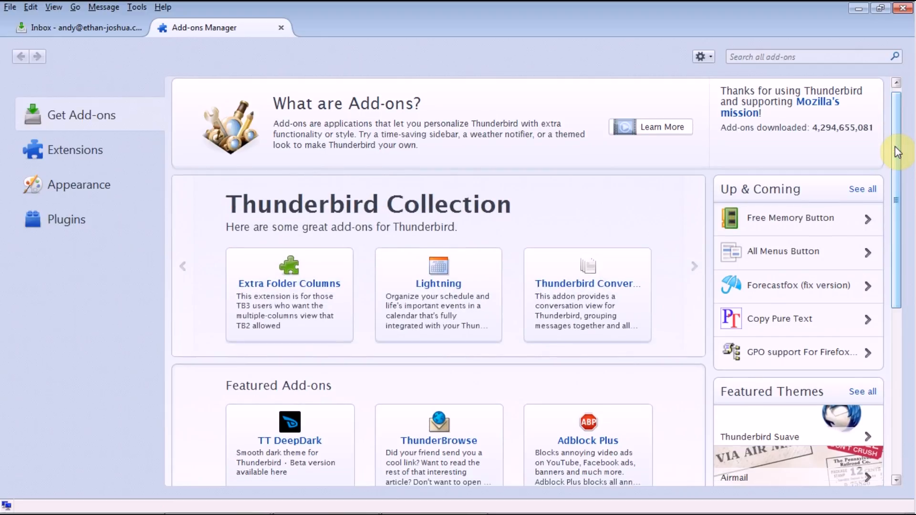
{"action": "left_click", "coordinate": [432, 293]}
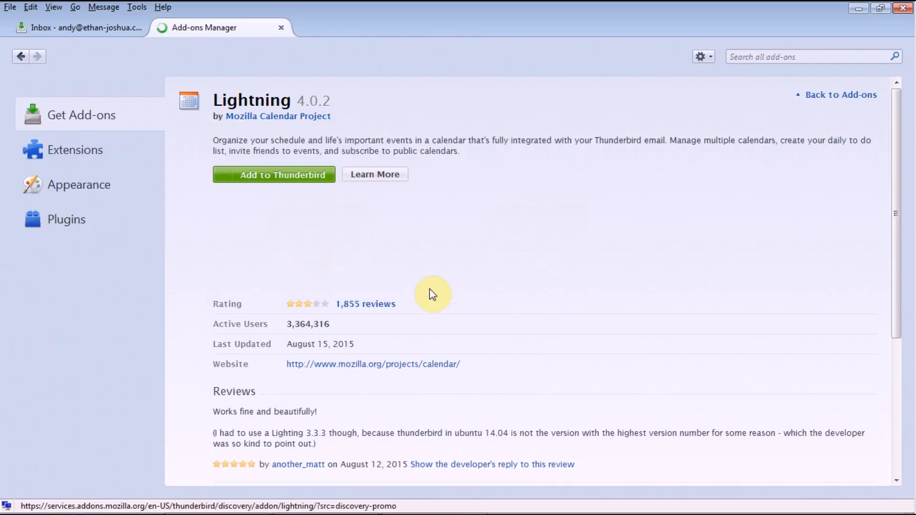
{"action": "left_click", "coordinate": [299, 178]}
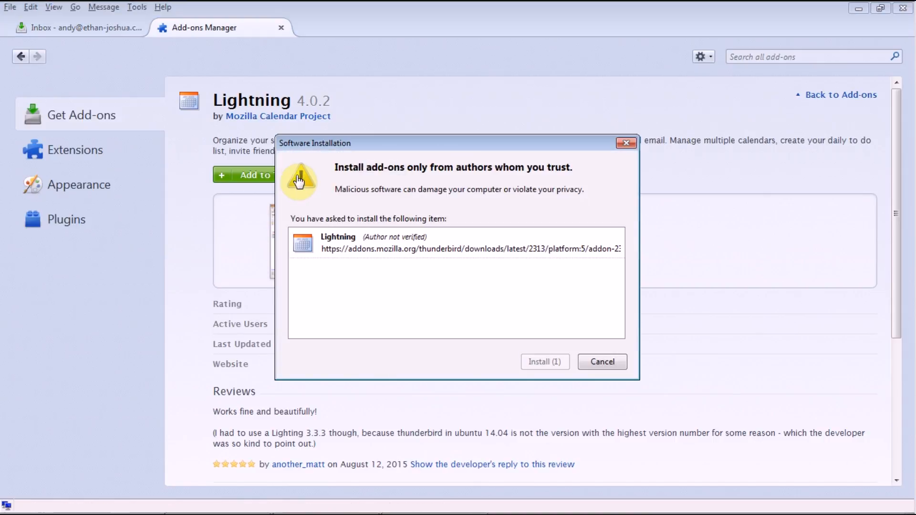
{"action": "left_click", "coordinate": [544, 364]}
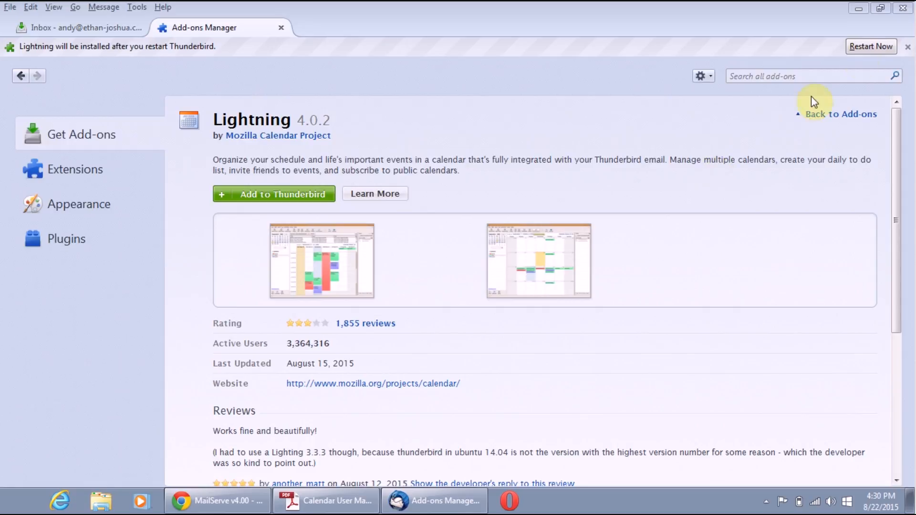
{"action": "left_click", "coordinate": [865, 49]}
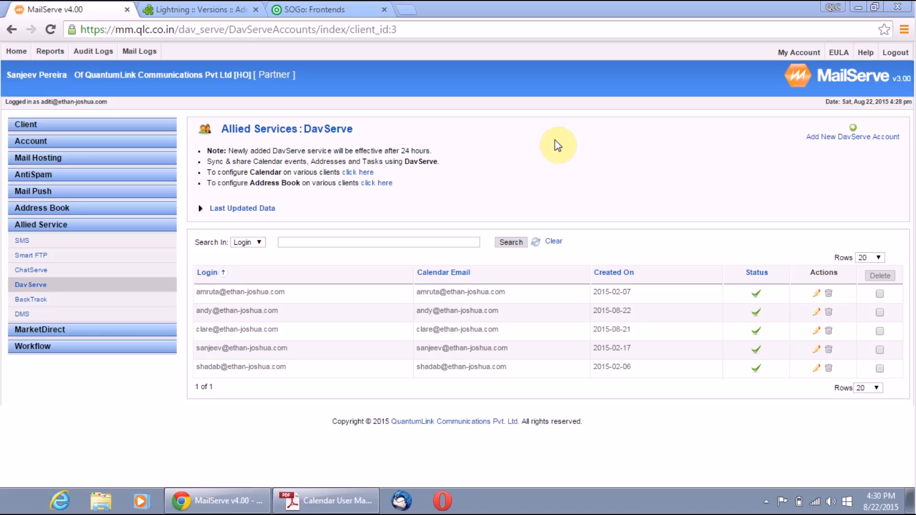
Step: Look over the Lightning version history and SOGo frontends pages, then bring up the calendar user manual PDF
{"action": "left_click", "coordinate": [195, 9]}
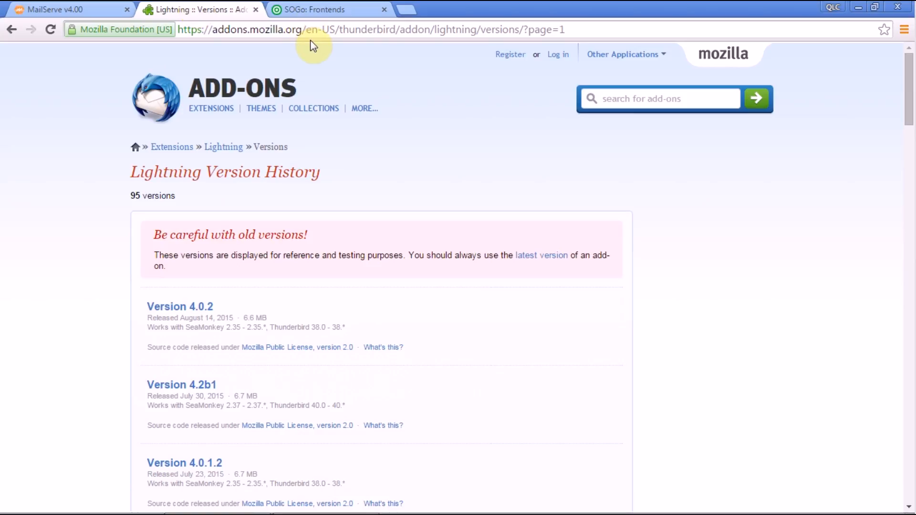
{"action": "left_click", "coordinate": [324, 9]}
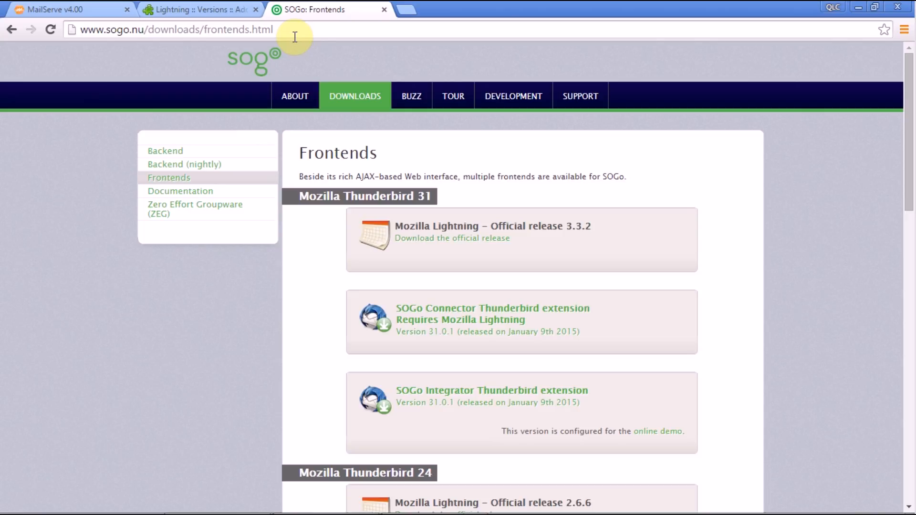
{"action": "left_click", "coordinate": [86, 8]}
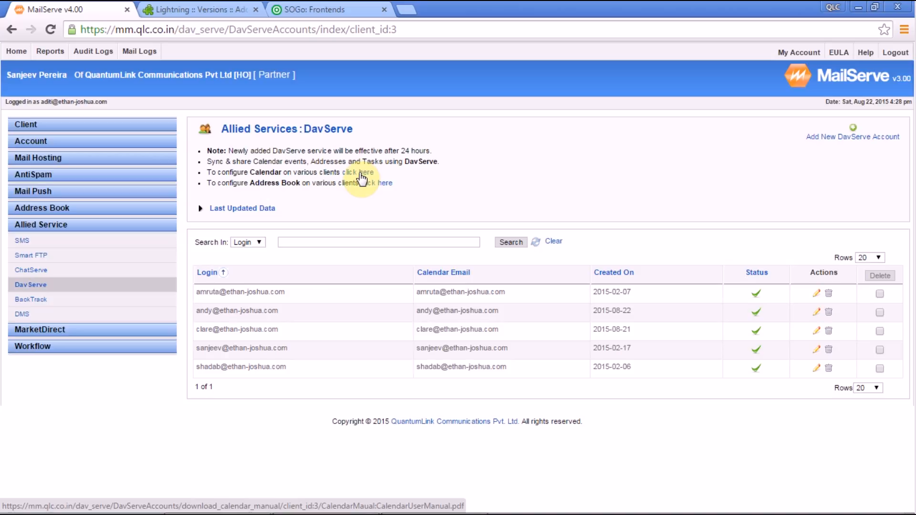
{"action": "left_click", "coordinate": [214, 9]}
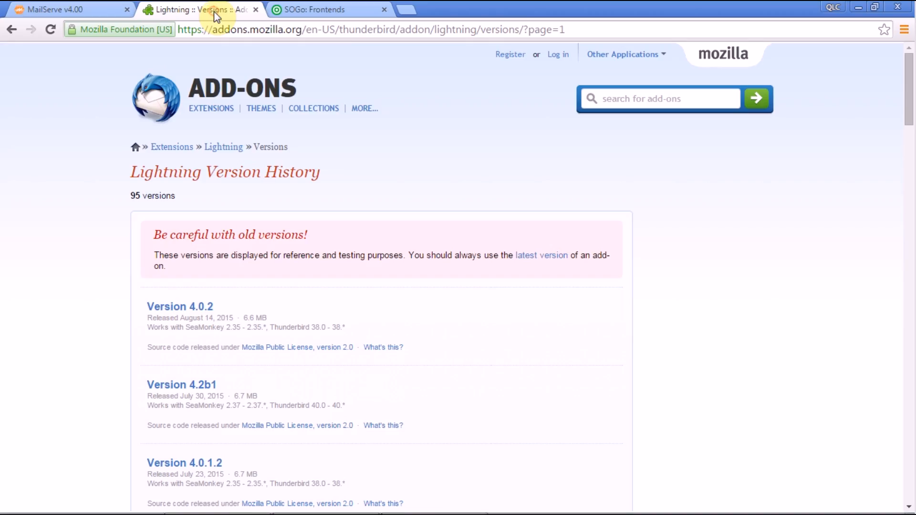
{"action": "left_click", "coordinate": [324, 9]}
{"action": "left_click", "coordinate": [55, 12]}
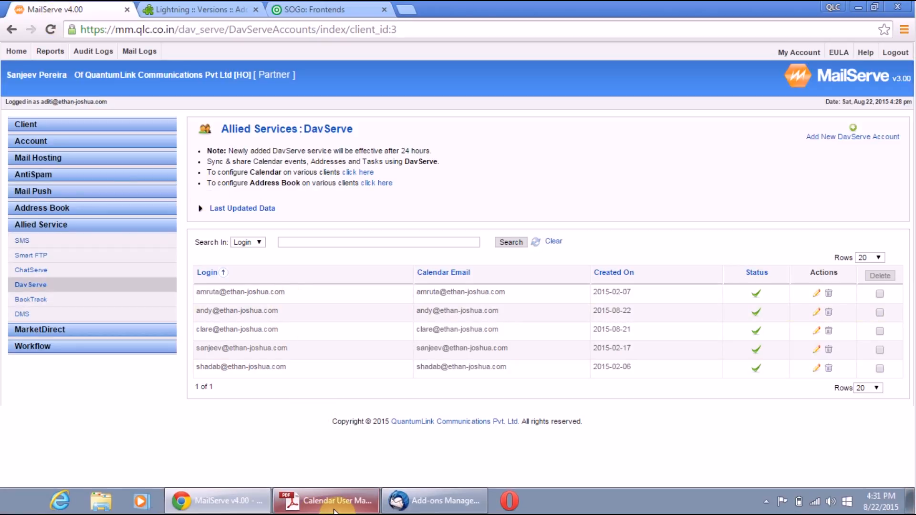
{"action": "left_click", "coordinate": [333, 506]}
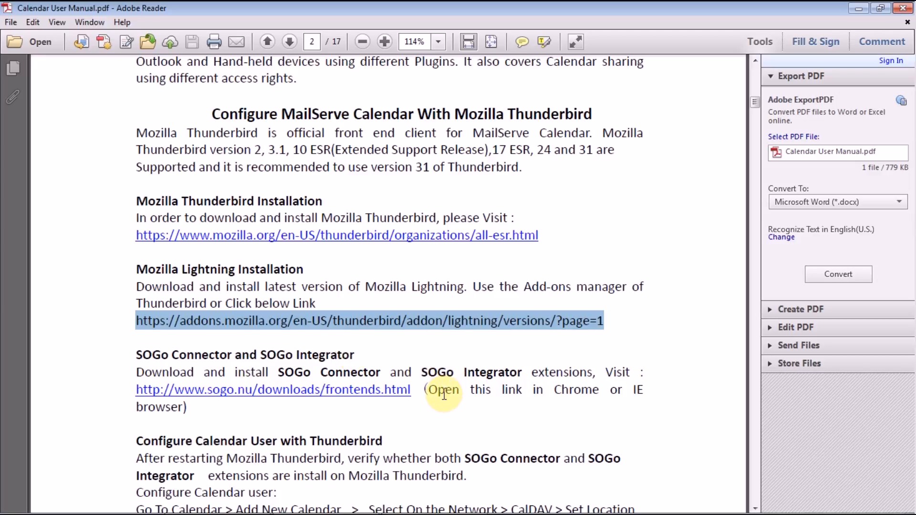
Step: Go back to Thunderbird's Add-ons Manager after checking the SOGo install steps
{"action": "left_click", "coordinate": [434, 501]}
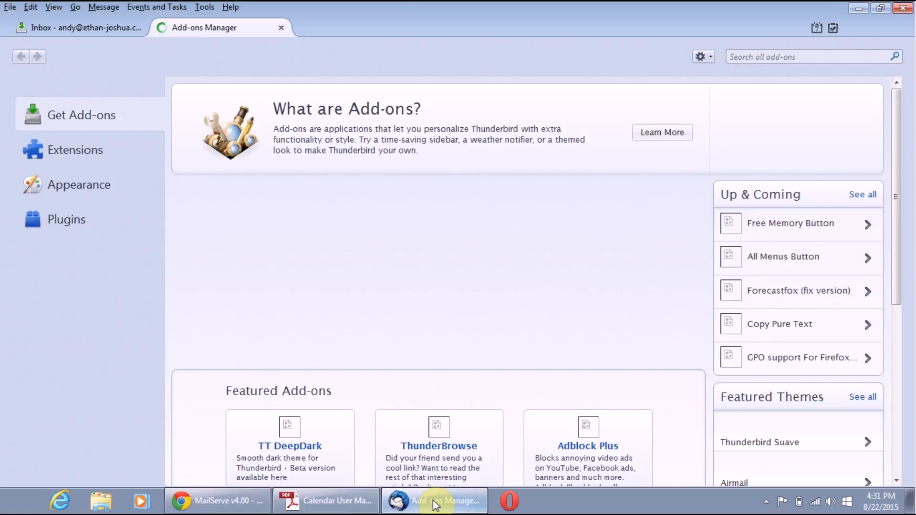
Step: Install the Inverse SOGo Connector from Desktop\sogo-connector-31.0.1 3 via Install Add-on From File
{"action": "left_click", "coordinate": [433, 499]}
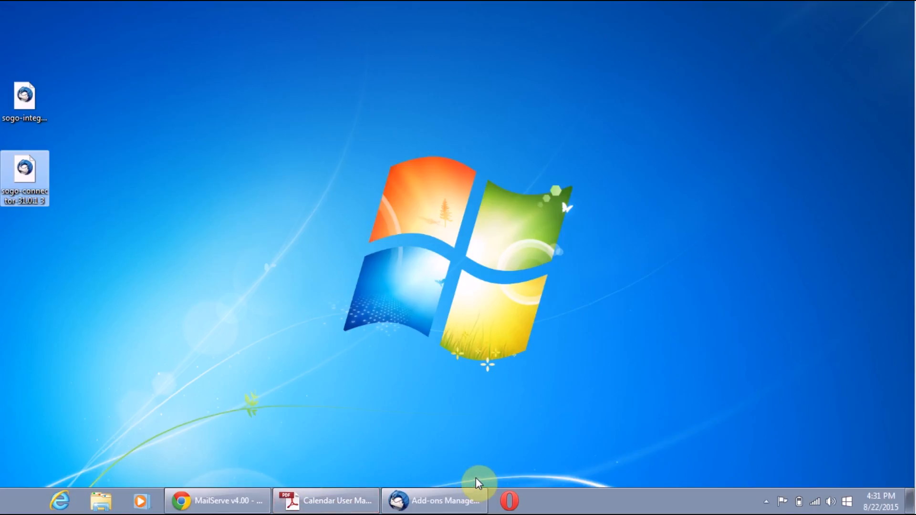
{"action": "left_click", "coordinate": [474, 498]}
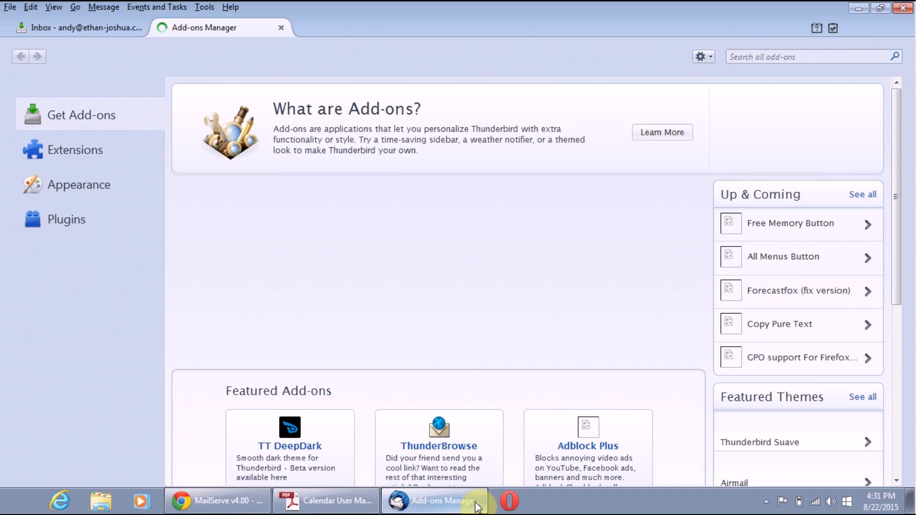
{"action": "left_click", "coordinate": [701, 57]}
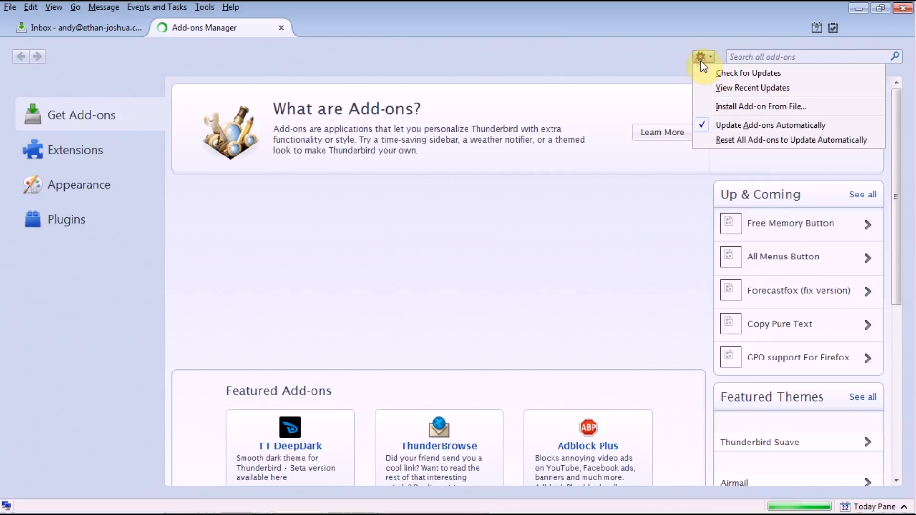
{"action": "left_click", "coordinate": [725, 106]}
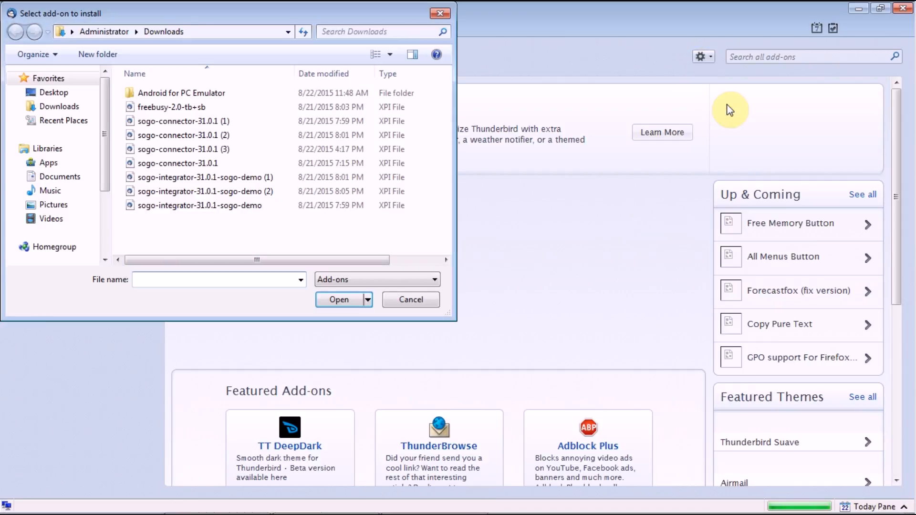
{"action": "left_click", "coordinate": [74, 106]}
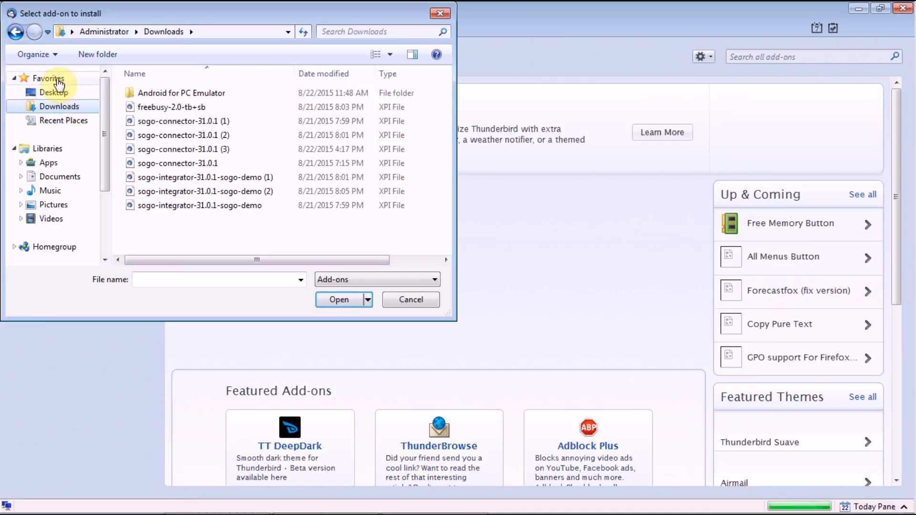
{"action": "left_click", "coordinate": [66, 94]}
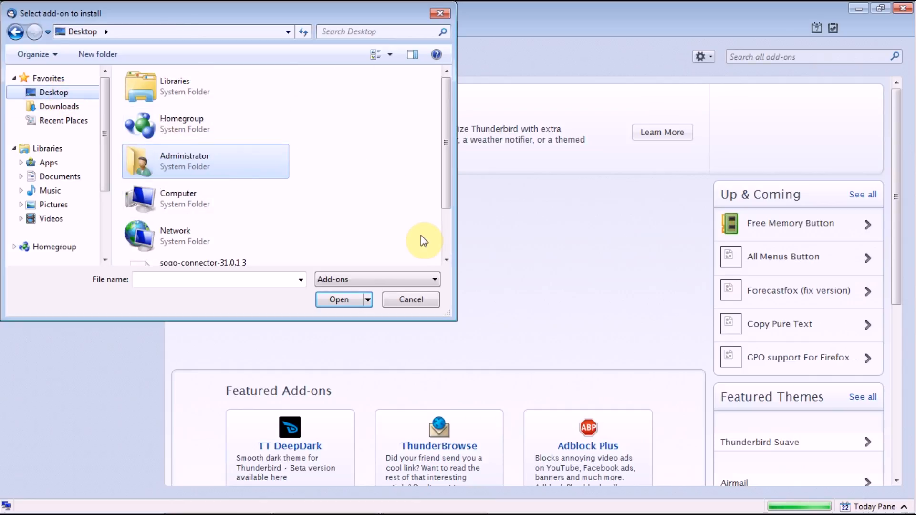
{"action": "scroll", "coordinate": [450, 243], "scroll_direction": "down", "scroll_amount": 2}
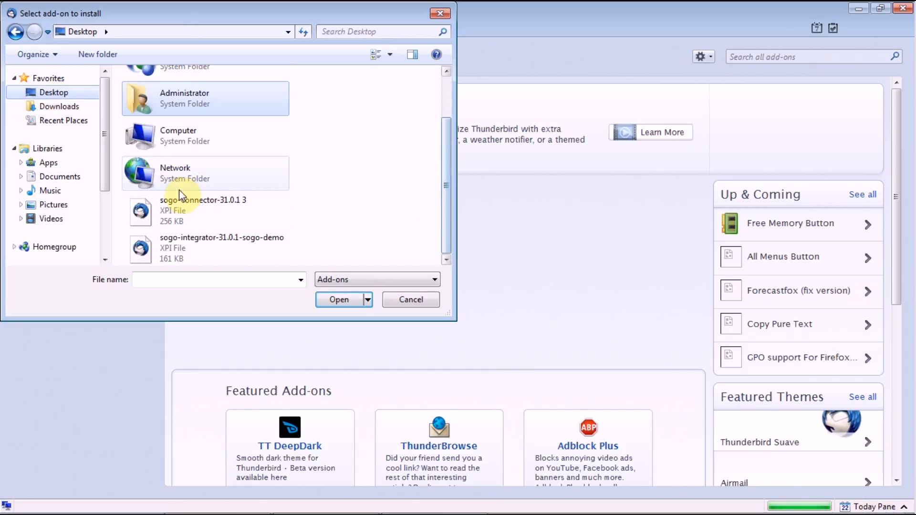
{"action": "left_click", "coordinate": [204, 206]}
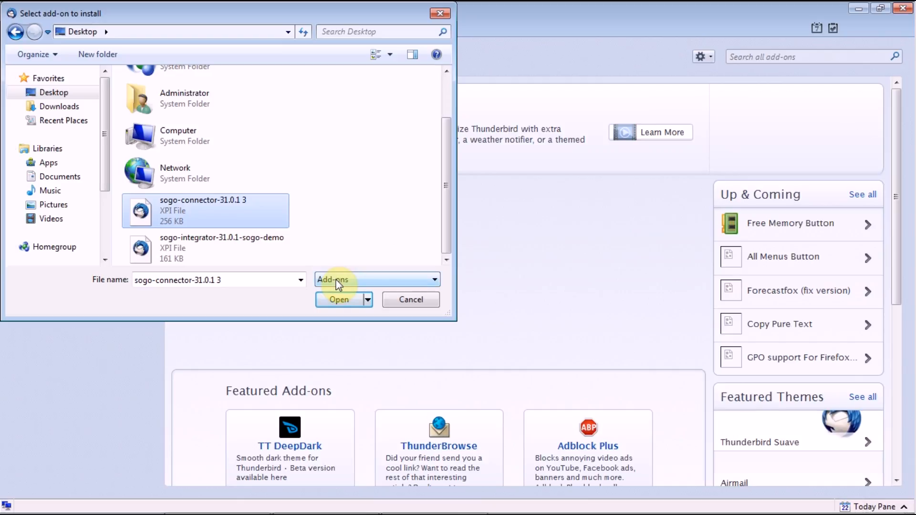
{"action": "left_click", "coordinate": [345, 302]}
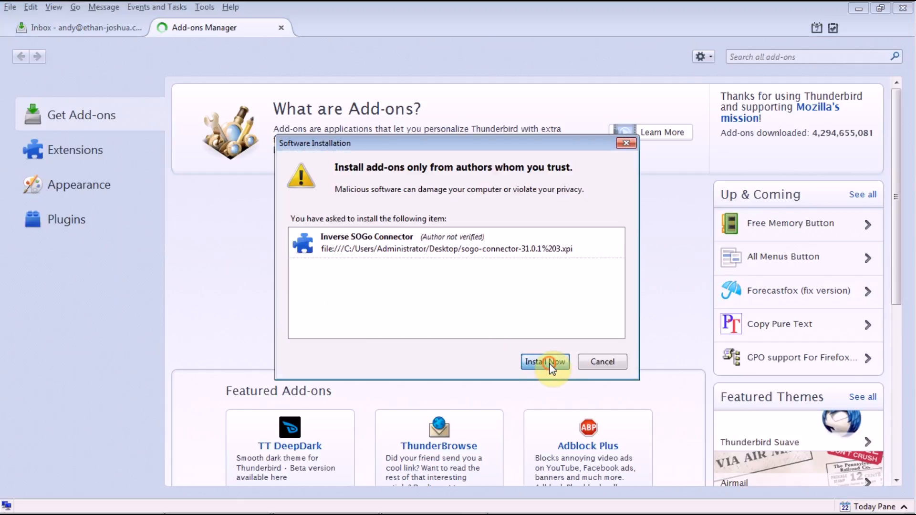
{"action": "left_click", "coordinate": [549, 364]}
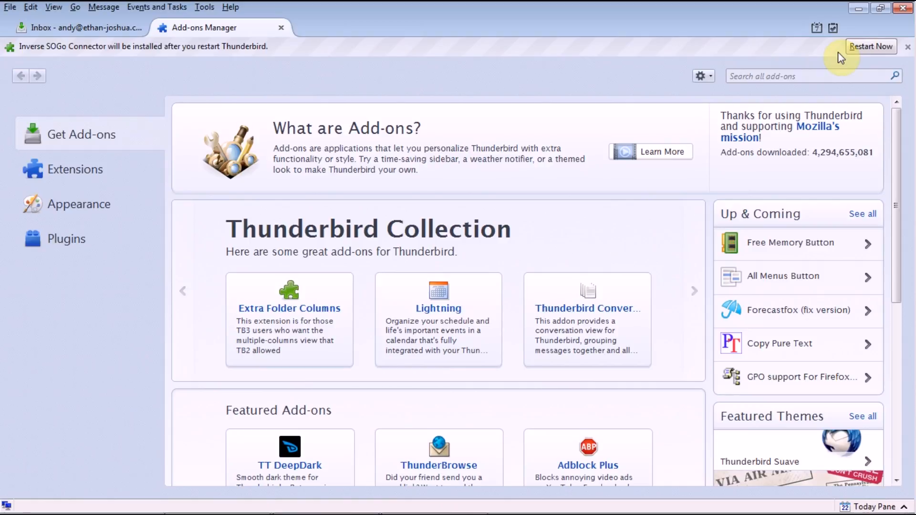
Step: Install the add-on file sogo-integrator-31.0.1-sogo-demo from the desktop and confirm Install Now
{"action": "left_click", "coordinate": [700, 74]}
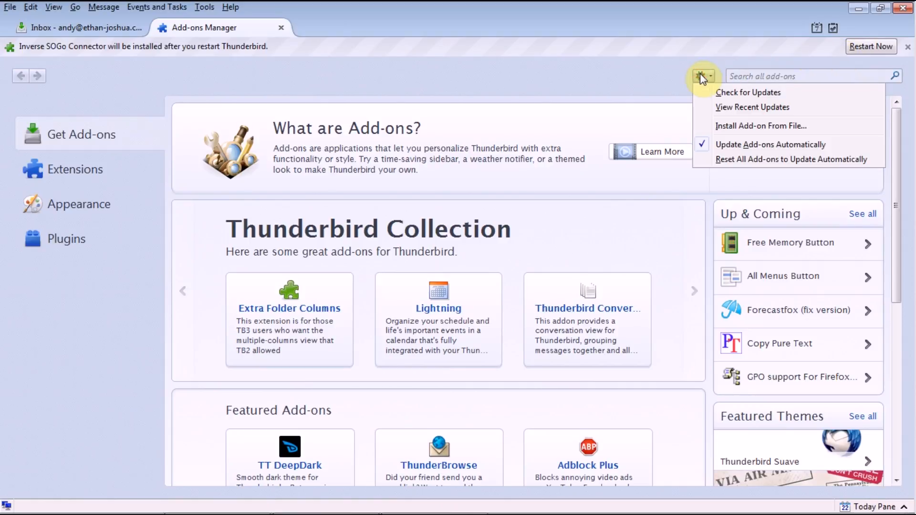
{"action": "left_click", "coordinate": [725, 128]}
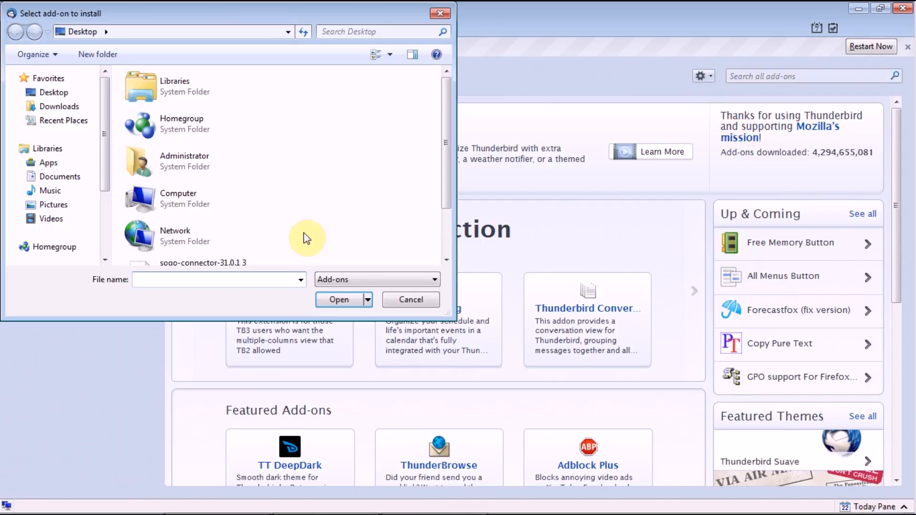
{"action": "scroll", "coordinate": [444, 249], "scroll_direction": "down", "scroll_amount": 2}
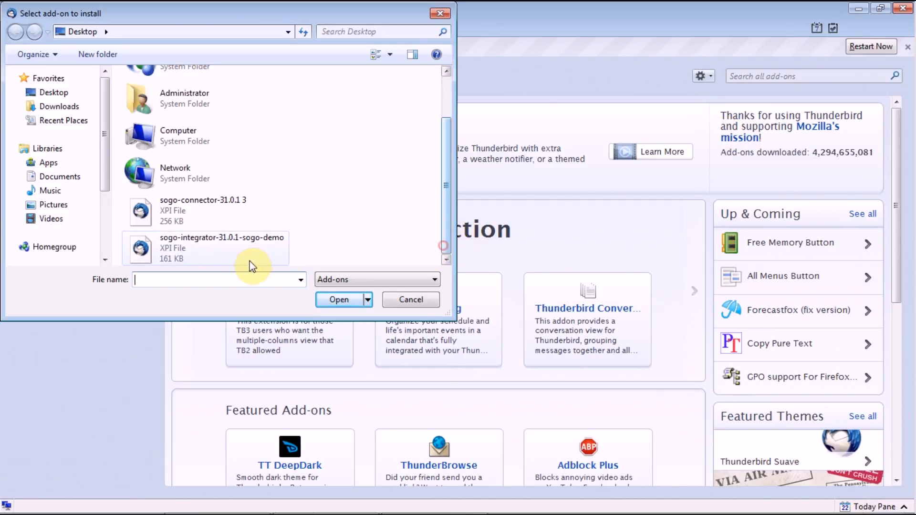
{"action": "left_click", "coordinate": [239, 237]}
{"action": "left_click", "coordinate": [339, 299]}
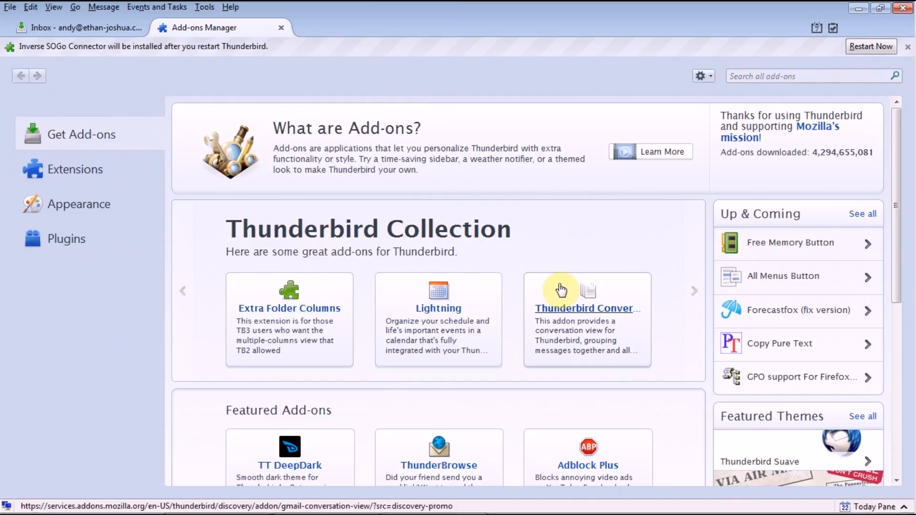
{"action": "left_click", "coordinate": [553, 361]}
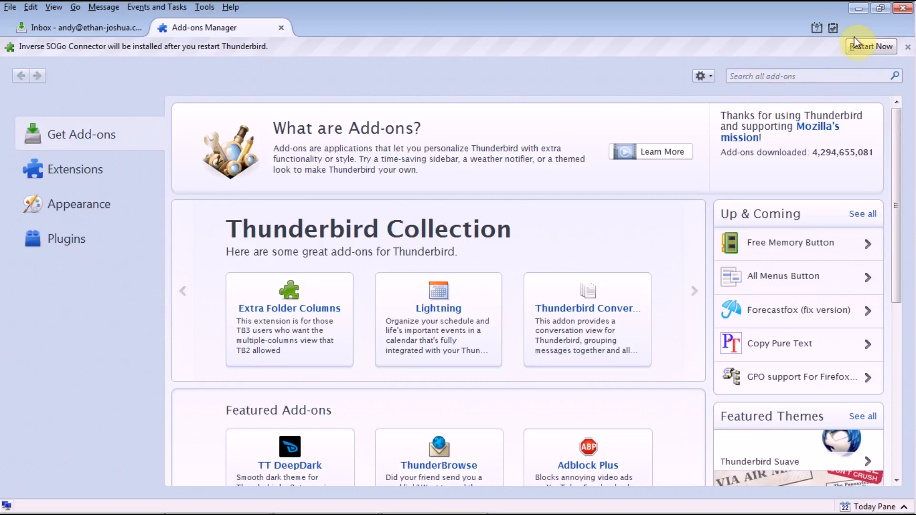
Step: Restart Thunderbird, verify SOGo Connector and Integrator 31.0.1 under Extensions, and close the Add-ons Manager
{"action": "left_click", "coordinate": [871, 46]}
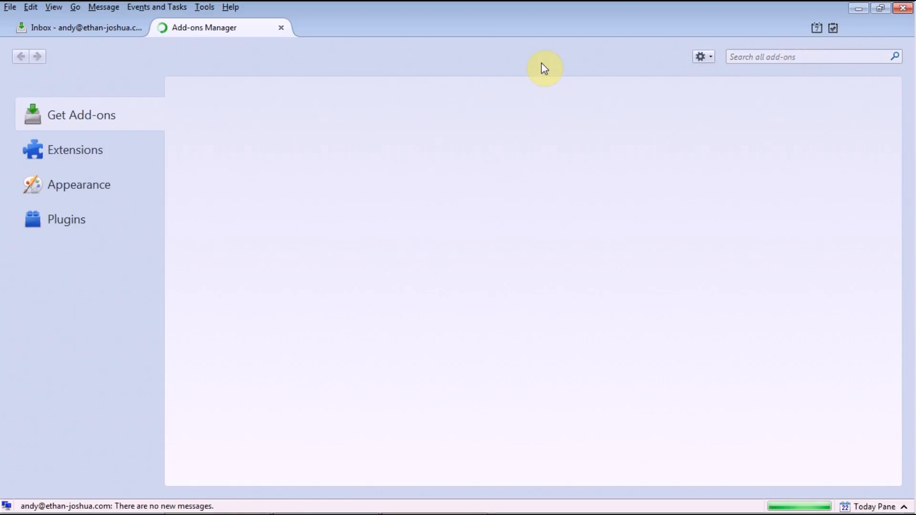
{"action": "left_click", "coordinate": [58, 161]}
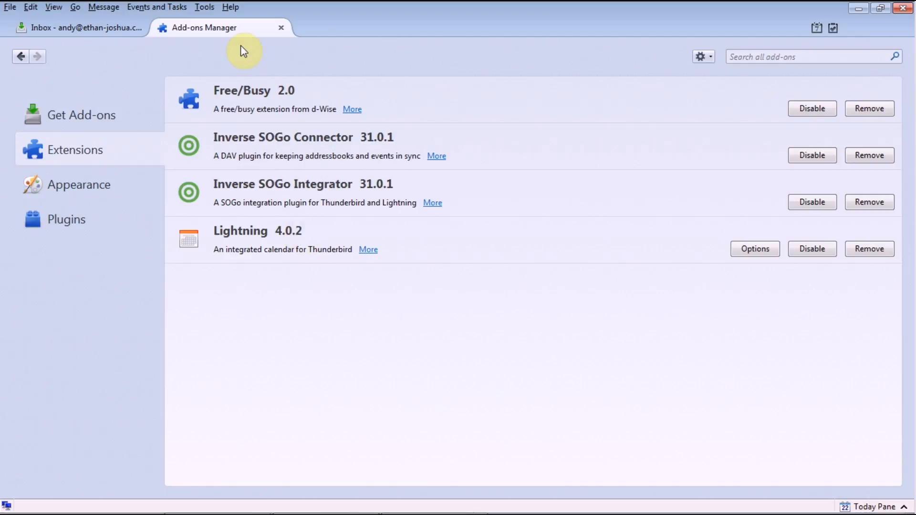
{"action": "left_click", "coordinate": [280, 28]}
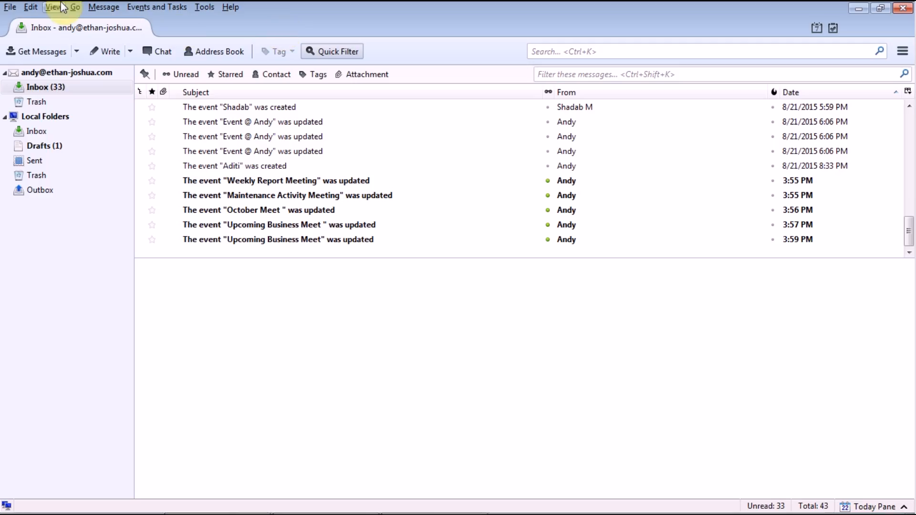
Step: Start a new calendar from File > New > Calendar and store it On the Network
{"action": "left_click", "coordinate": [12, 7]}
{"action": "mouse_move", "coordinate": [31, 7]}
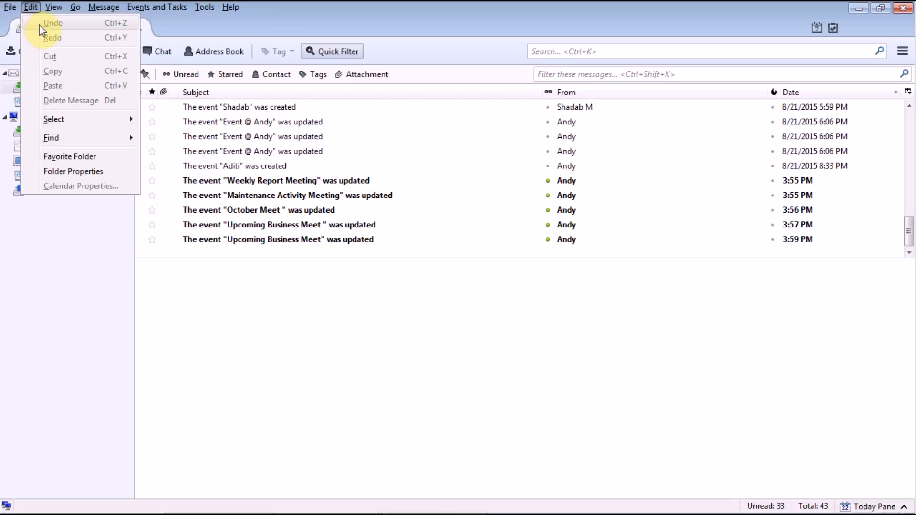
{"action": "mouse_move", "coordinate": [85, 23]}
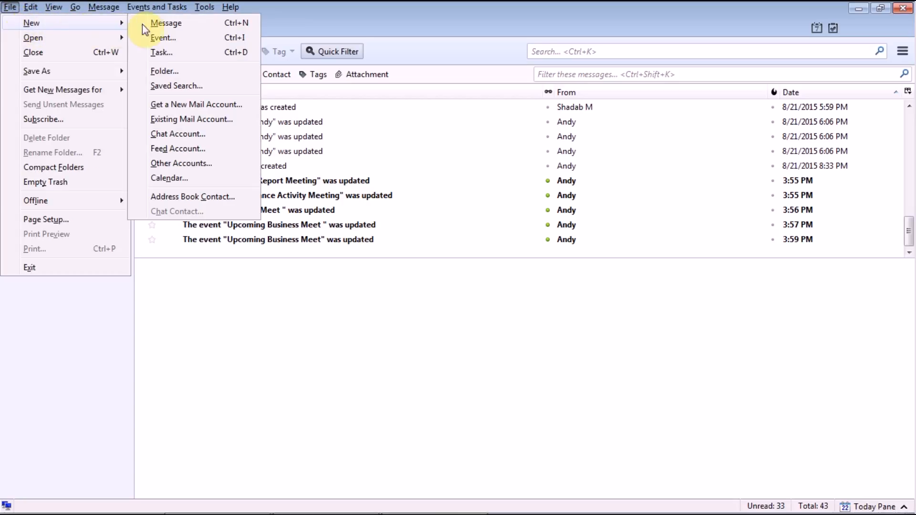
{"action": "left_click", "coordinate": [170, 178]}
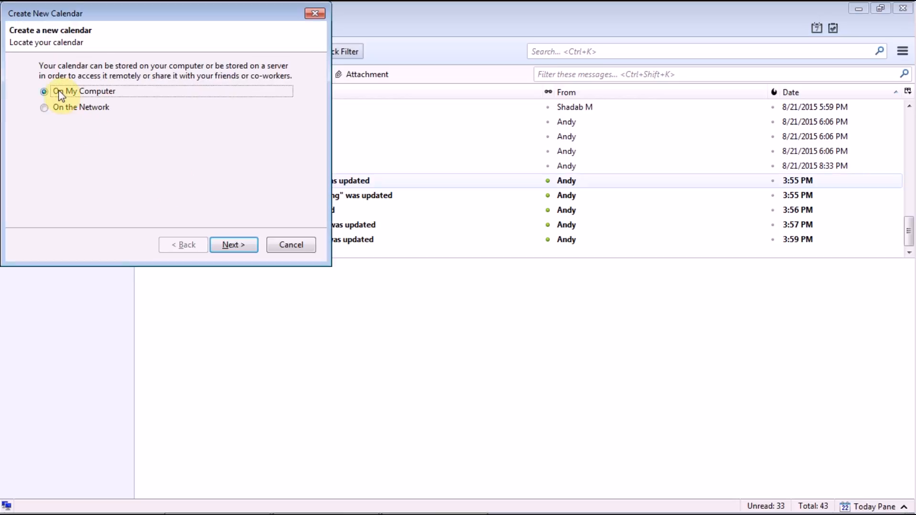
{"action": "left_click", "coordinate": [78, 108]}
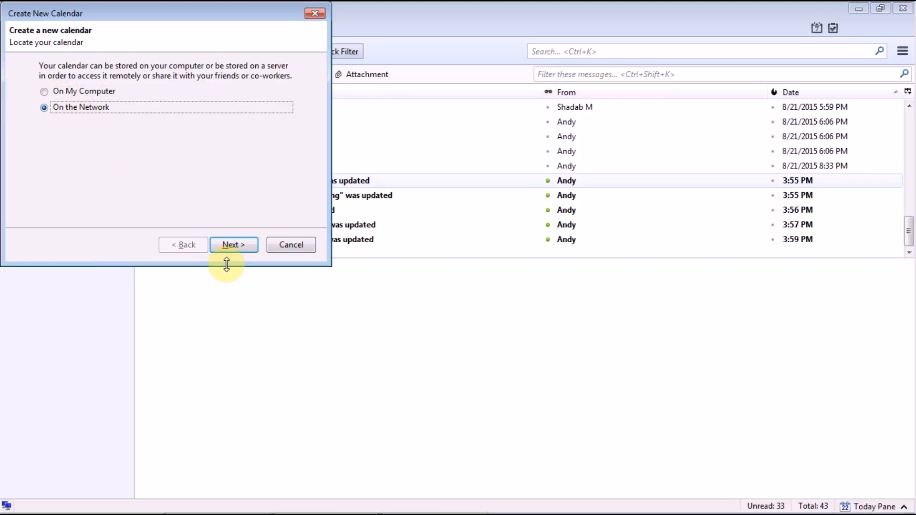
Step: Choose the CalDAV format and begin the calendar location with 'http:'
{"action": "left_click", "coordinate": [229, 248]}
{"action": "left_click", "coordinate": [116, 99]}
{"action": "left_click", "coordinate": [119, 129]}
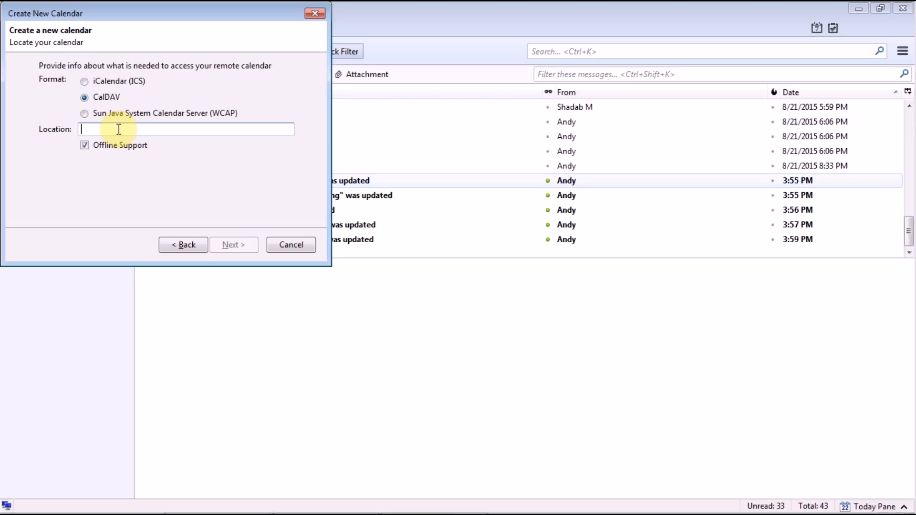
{"action": "type", "text": "http"}
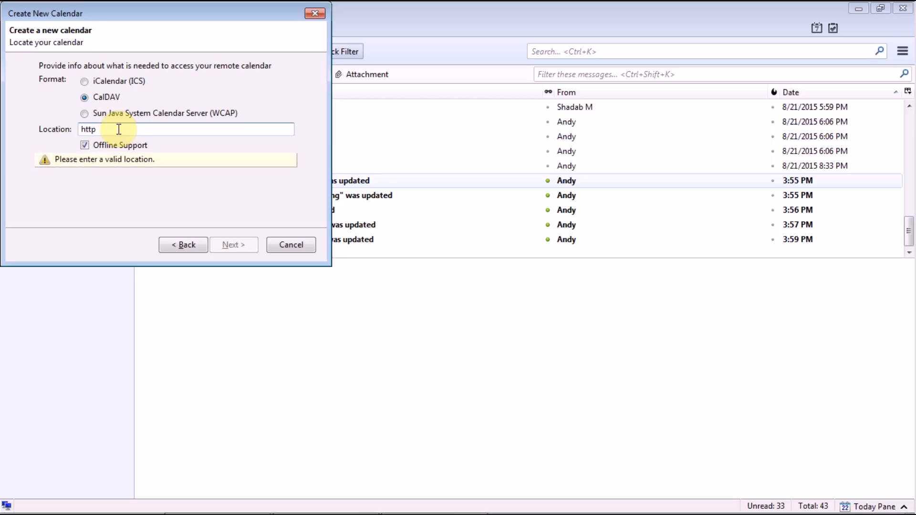
{"action": "type", "text": ":"}
Step: Copy the CalDAV location URL from the calendar manual PDF, then return to Thunderbird
{"action": "mouse_move", "coordinate": [284, 513]}
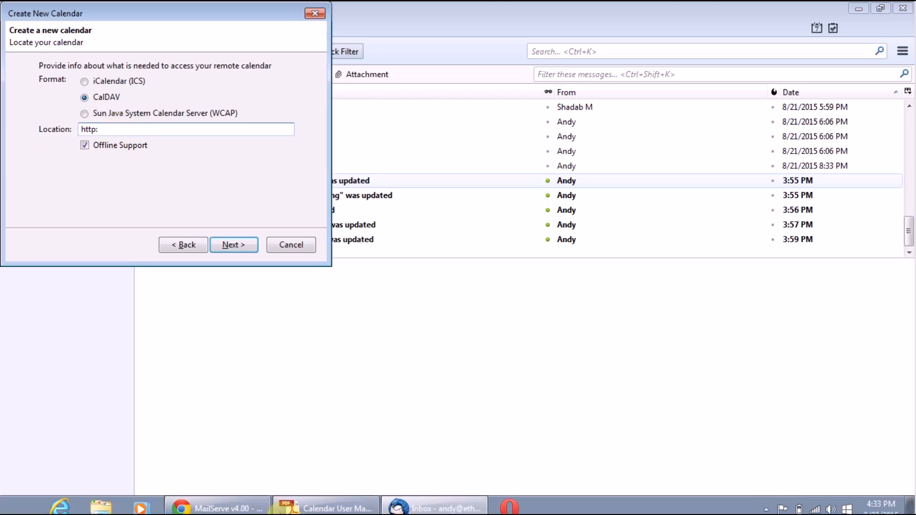
{"action": "left_click", "coordinate": [358, 499]}
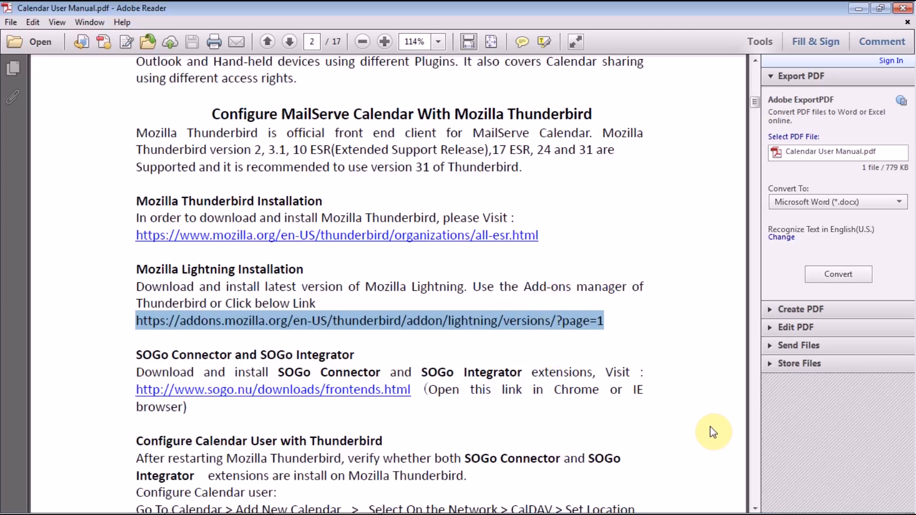
{"action": "left_click", "coordinate": [755, 509]}
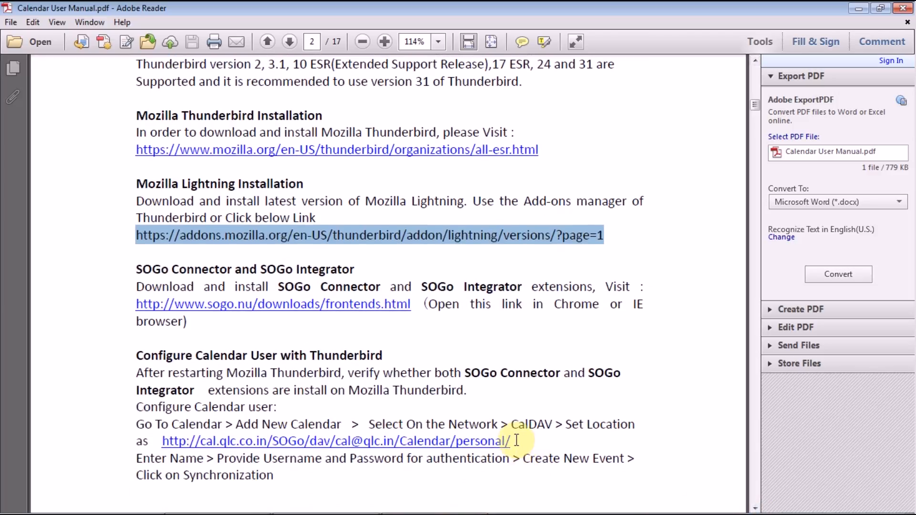
{"action": "left_click_drag", "start_coordinate": [512, 441], "coordinate": [165, 449]}
{"action": "key", "text": "ctrl+c"}
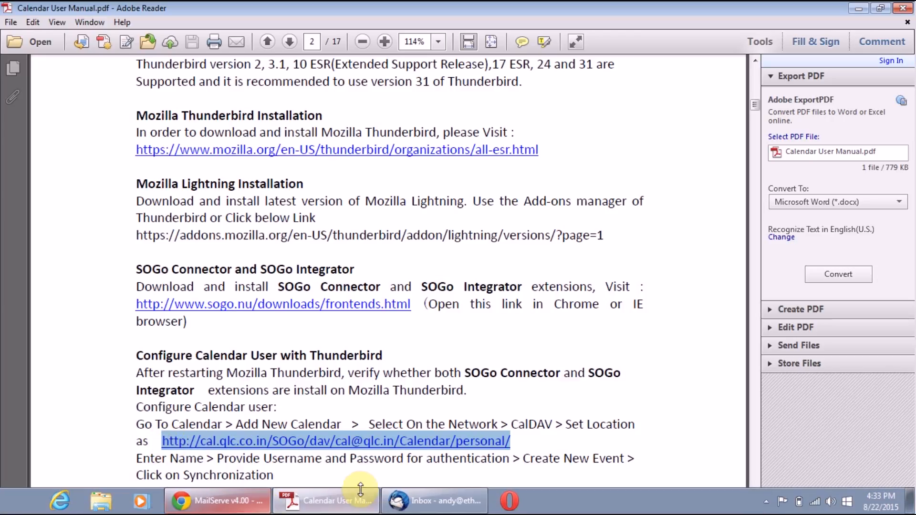
{"action": "left_click", "coordinate": [399, 508]}
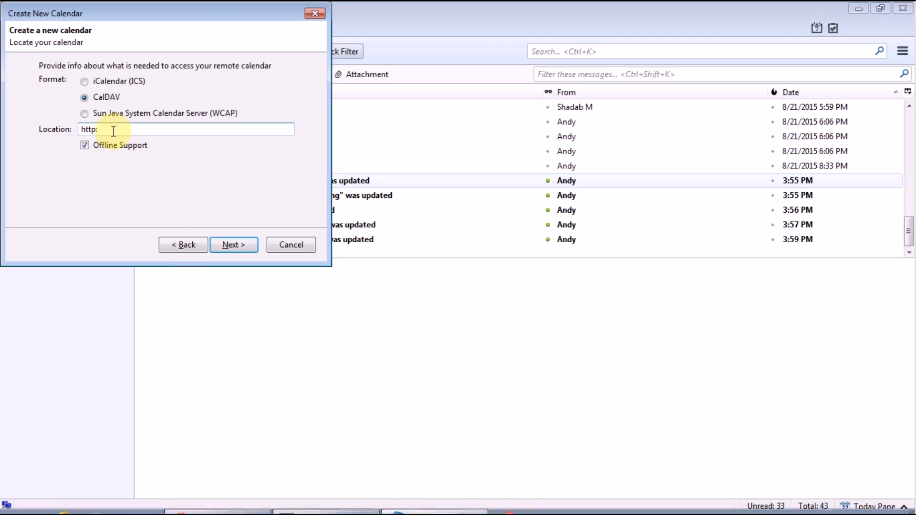
Step: Paste the CalDAV URL as Location, replace the sample account with the user's own e-mail, and continue
{"action": "left_click", "coordinate": [115, 132]}
{"action": "key", "text": "BackSpace"}
{"action": "key", "text": "BackSpace"}
{"action": "key", "text": "BackSpace"}
{"action": "key", "text": "BackSpace"}
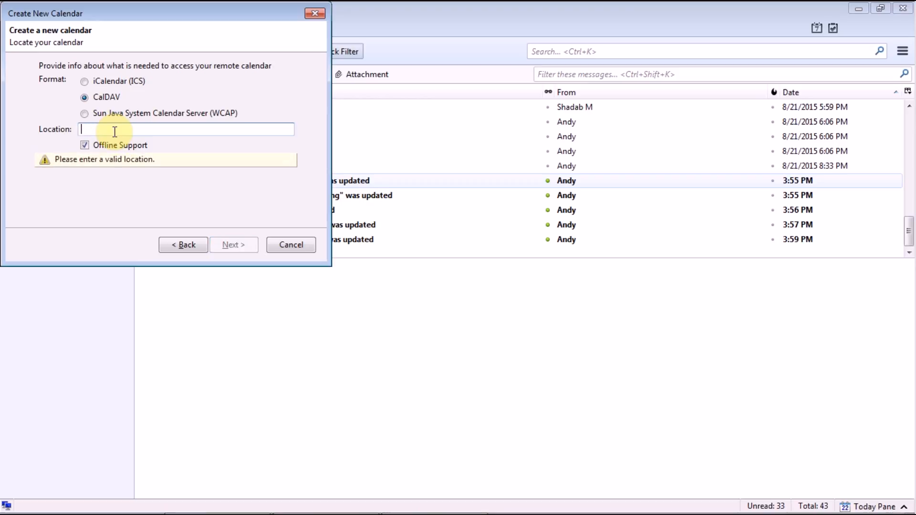
{"action": "key", "text": "ctrl+v"}
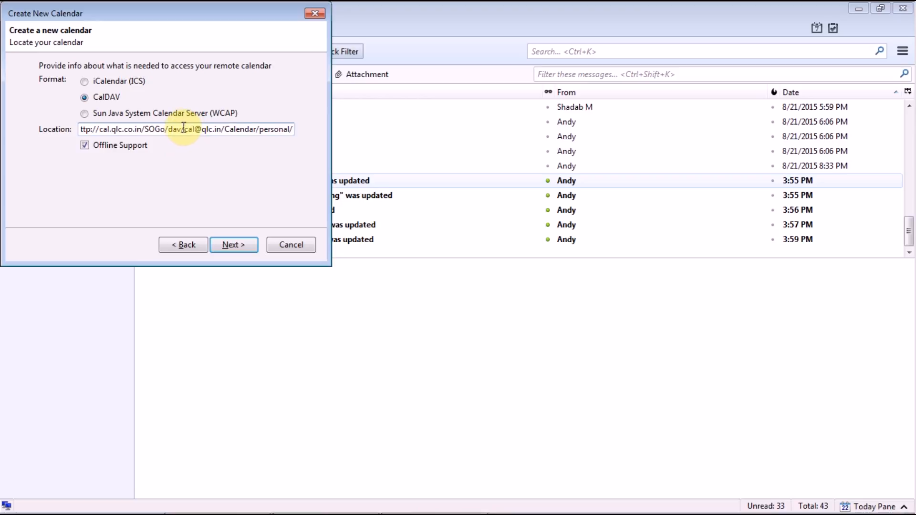
{"action": "left_click_drag", "start_coordinate": [184, 128], "coordinate": [221, 131]}
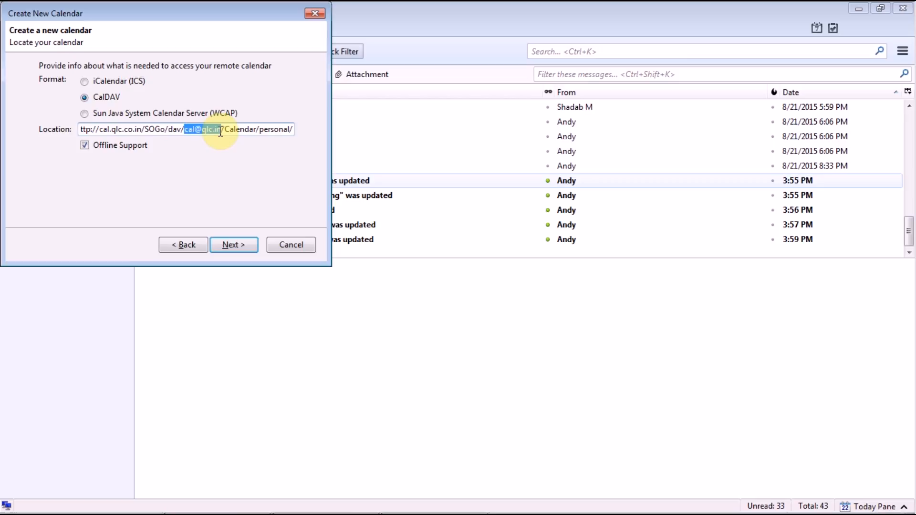
{"action": "key", "text": "BackSpace"}
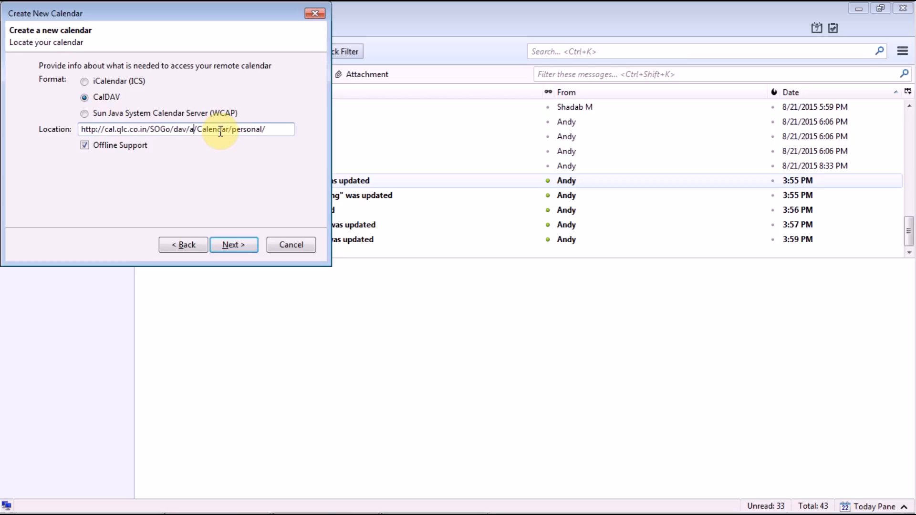
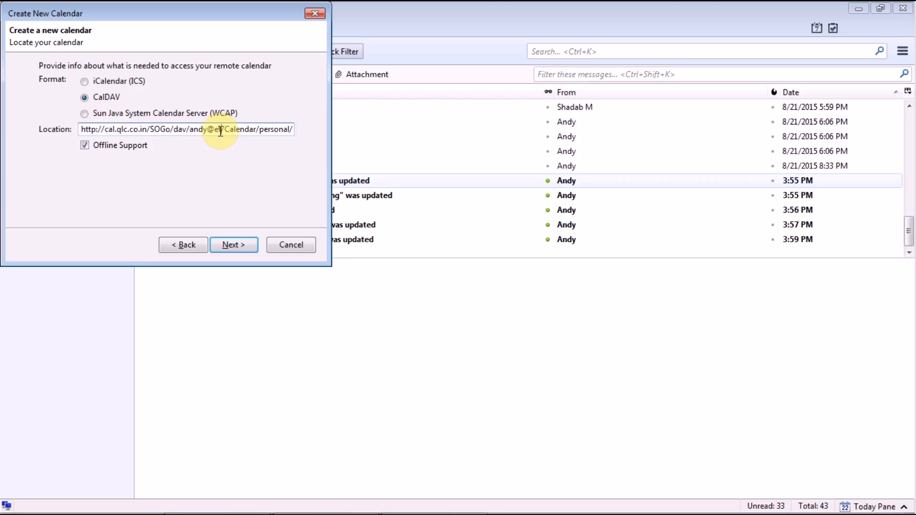
{"action": "left_click", "coordinate": [249, 248]}
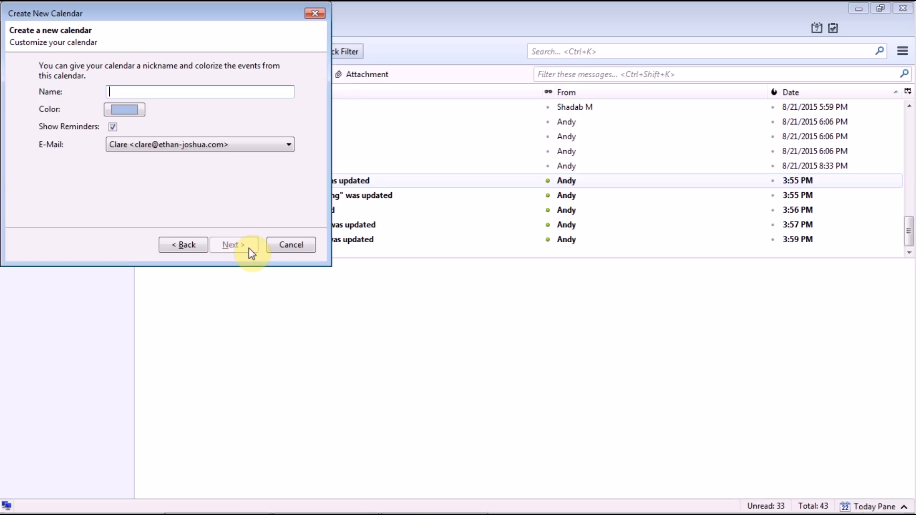
Step: Name the calendar 'Andy', colour it dark blue, link it to the user's own e-mail identity, and create it
{"action": "type", "text": "Andy"}
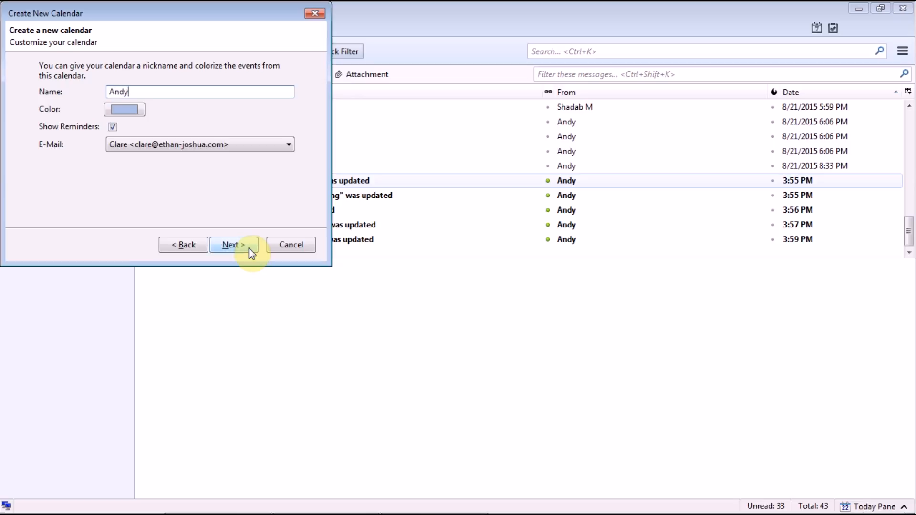
{"action": "left_click", "coordinate": [115, 107]}
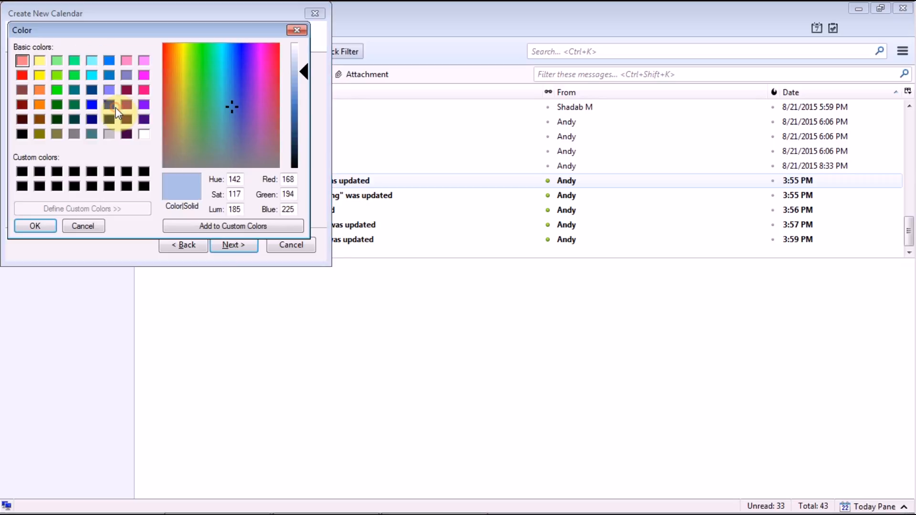
{"action": "left_click", "coordinate": [109, 106]}
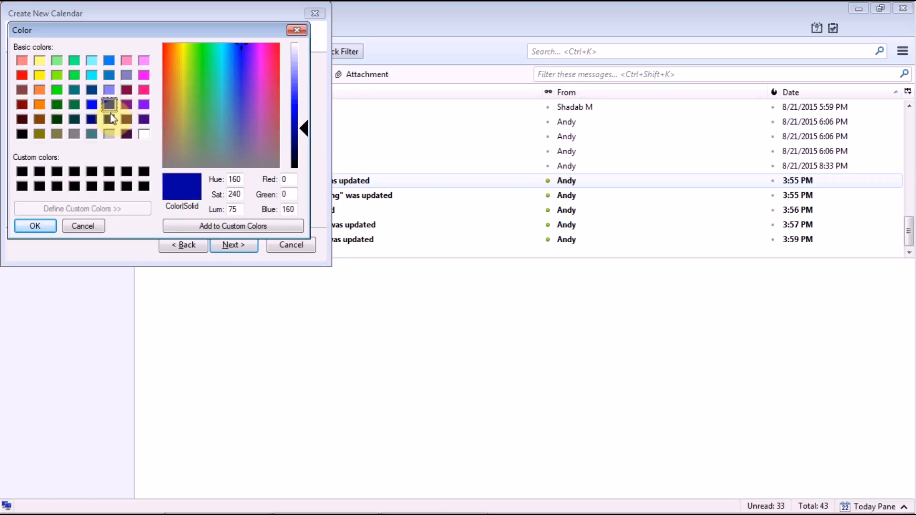
{"action": "left_click", "coordinate": [48, 226]}
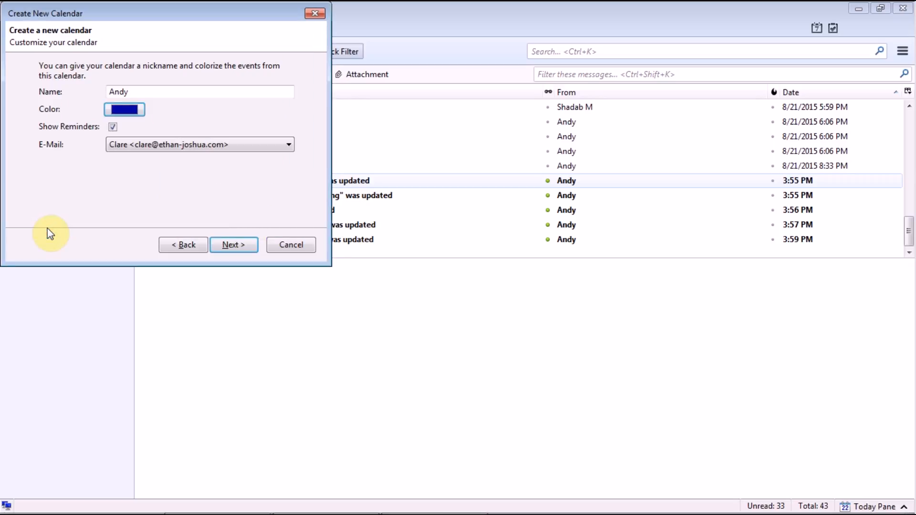
{"action": "left_click", "coordinate": [148, 146]}
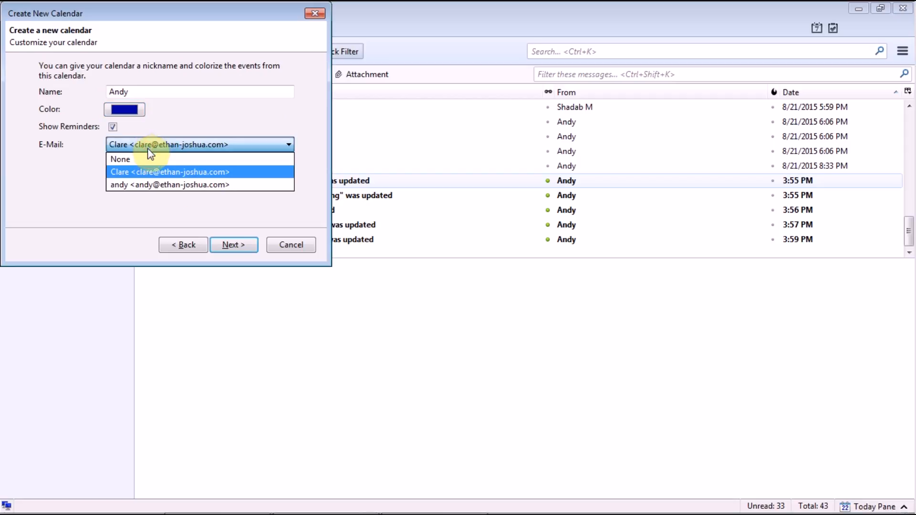
{"action": "left_click", "coordinate": [159, 185]}
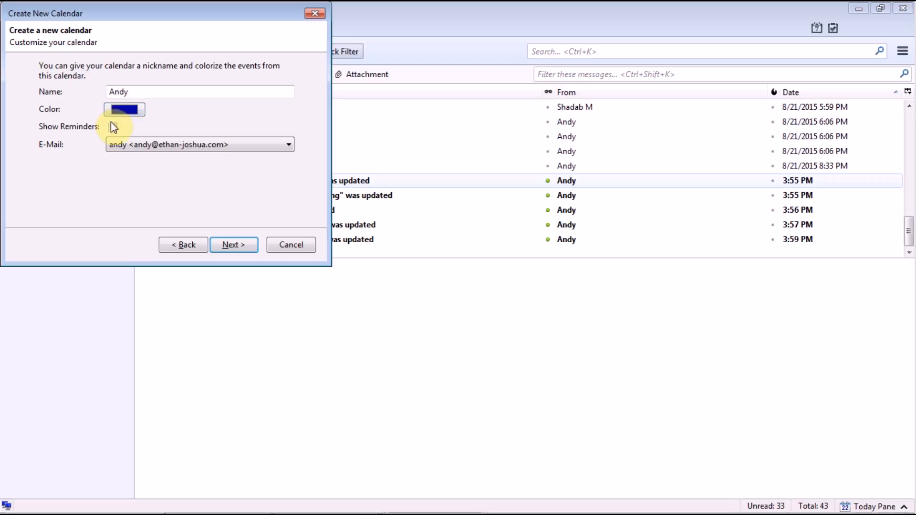
{"action": "left_click", "coordinate": [249, 245]}
Step: Finish the wizard, open the Calendar tab from Events and Tasks, and synchronize calendars
{"action": "left_click", "coordinate": [246, 246]}
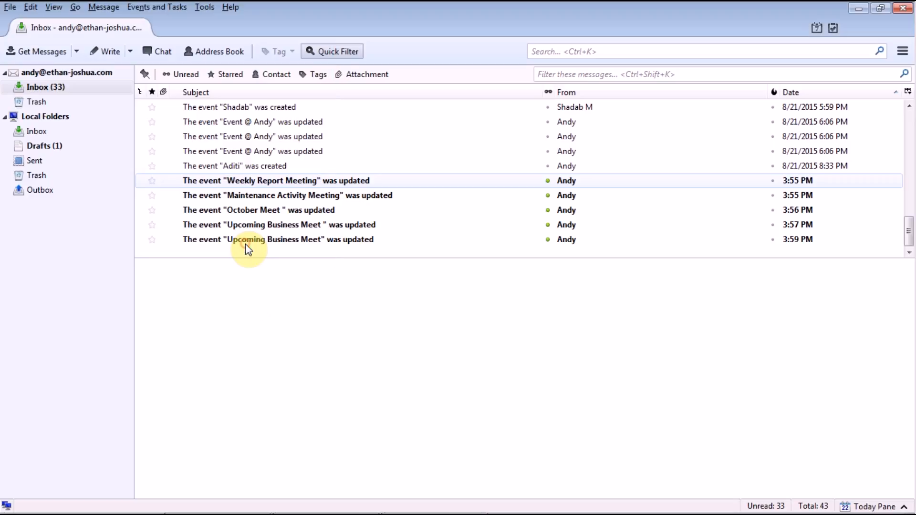
{"action": "left_click", "coordinate": [172, 8]}
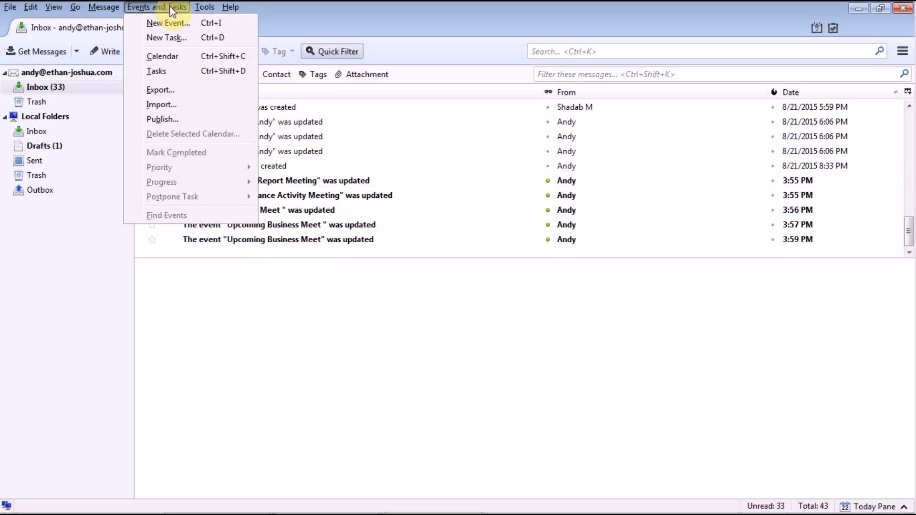
{"action": "left_click", "coordinate": [162, 56]}
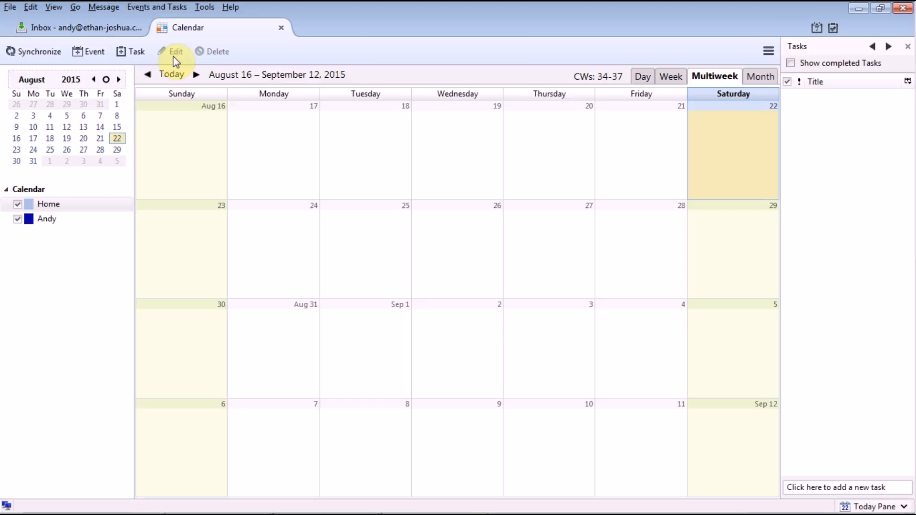
{"action": "left_click", "coordinate": [34, 57]}
Step: Select the Andy calendar and synchronize it to pull in its events, then go to the browser's webmail login
{"action": "left_click", "coordinate": [50, 218]}
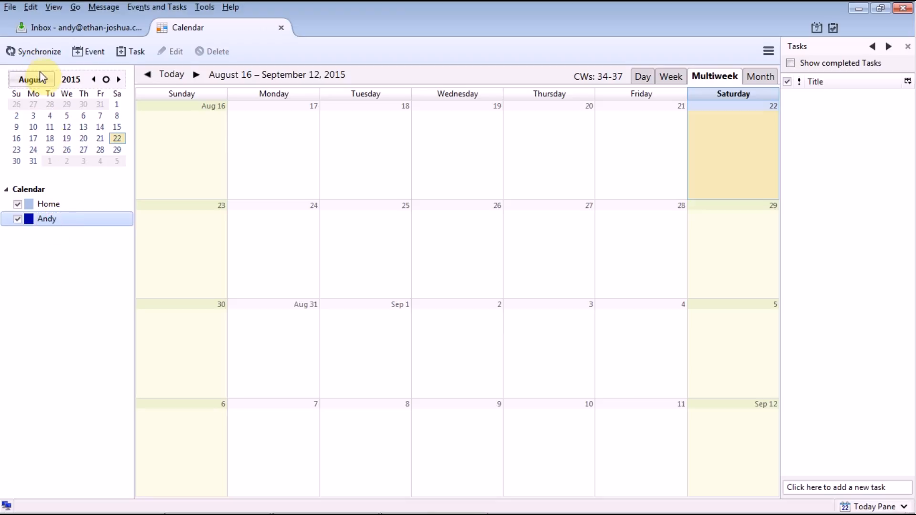
{"action": "left_click", "coordinate": [25, 50]}
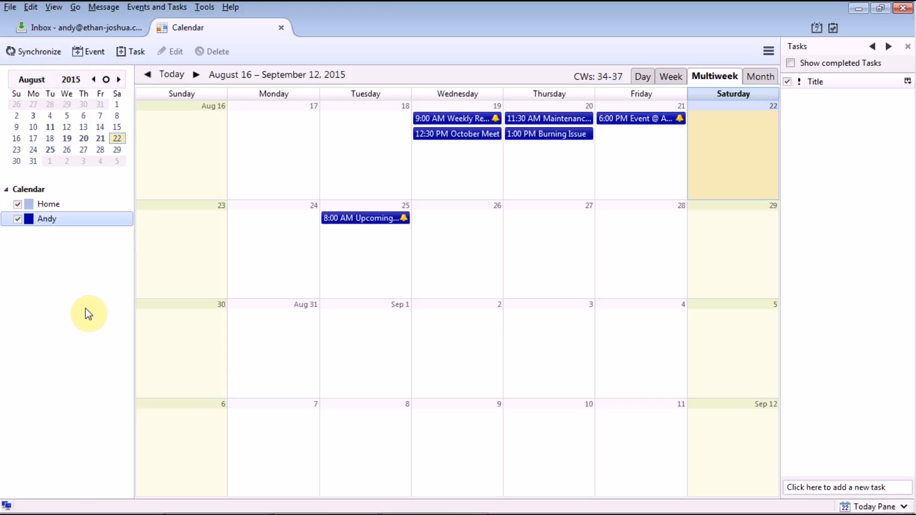
{"action": "mouse_move", "coordinate": [194, 513]}
{"action": "left_click", "coordinate": [239, 499]}
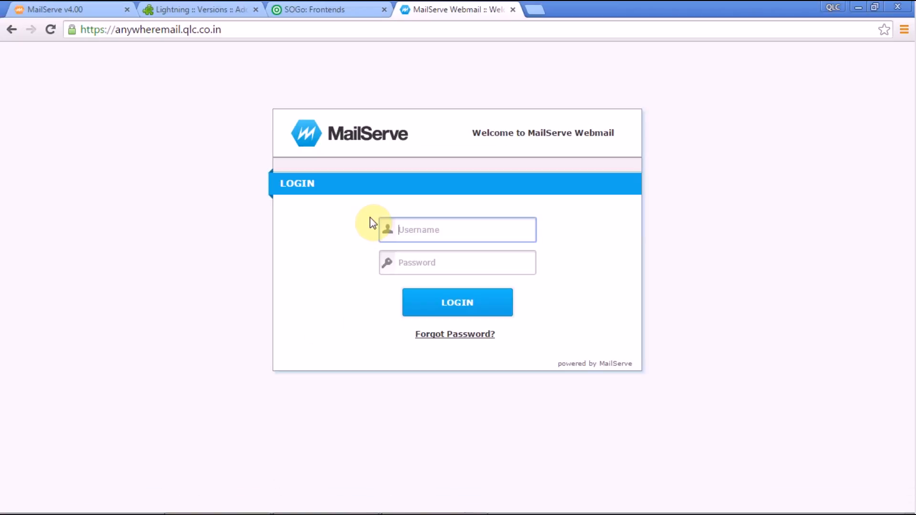
Step: Log in to MailServe Webmail with the user's e-mail and password, re-entering the password after the first attempt fails
{"action": "left_click", "coordinate": [422, 261]}
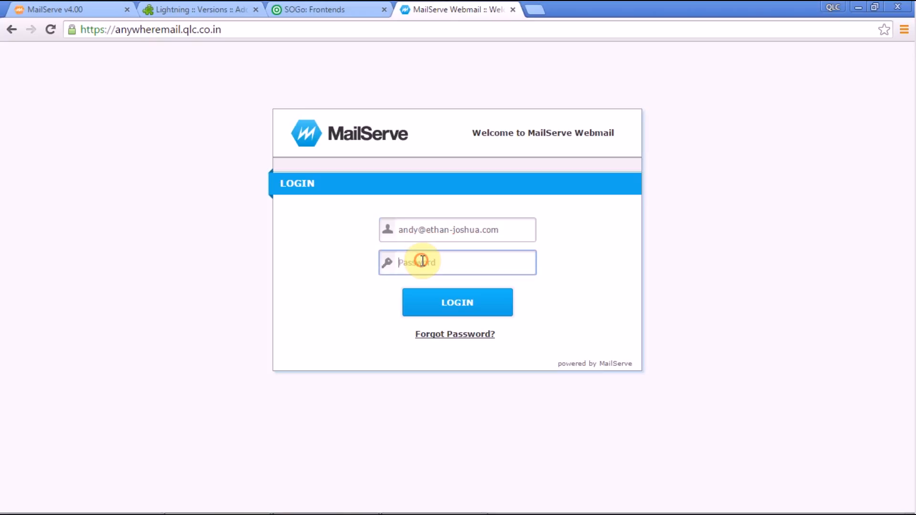
{"action": "type", "text": "**********"}
{"action": "left_click", "coordinate": [443, 306]}
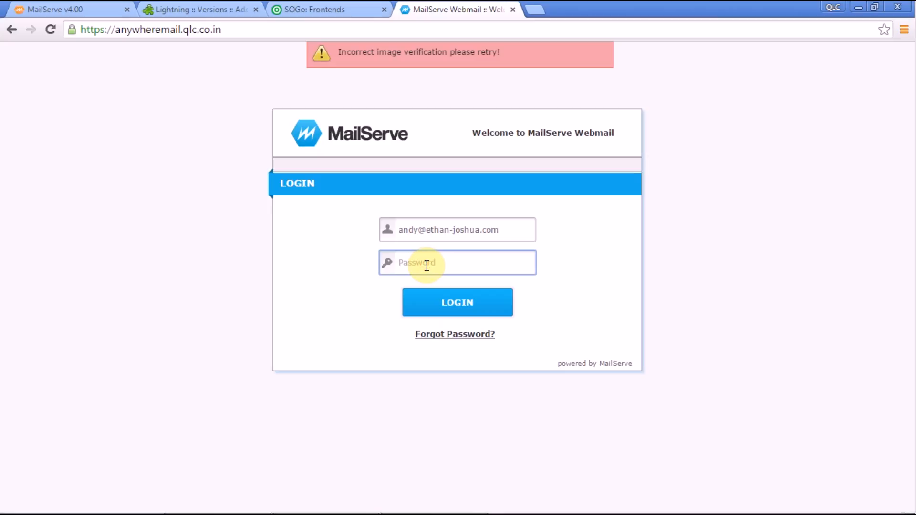
{"action": "type", "text": "**********"}
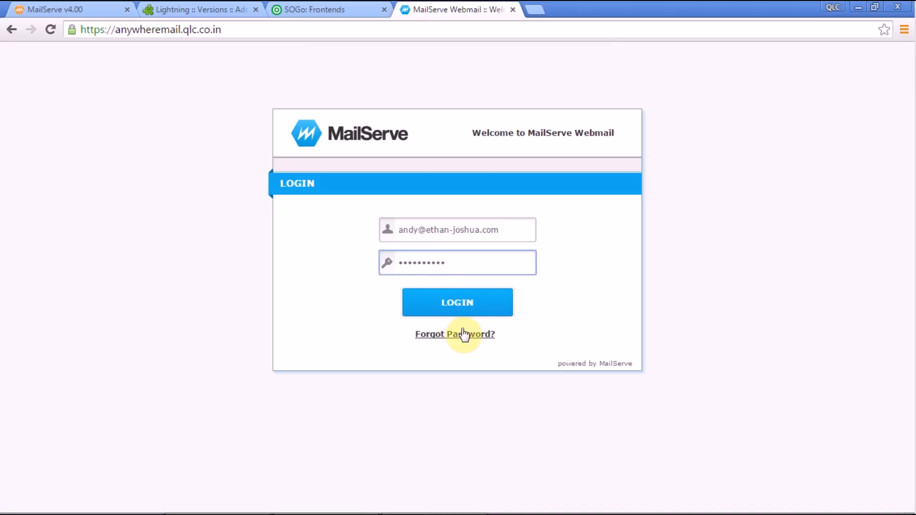
{"action": "left_click", "coordinate": [458, 313]}
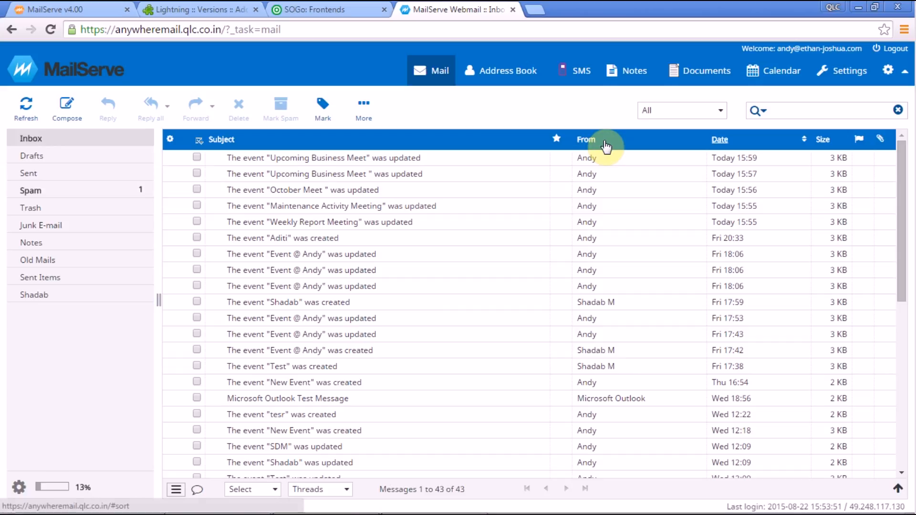
Step: In the webmail calendar, go to the Aug 31 – Sep 6 week and start an event at Thu 9-3, 03:30
{"action": "left_click", "coordinate": [785, 71]}
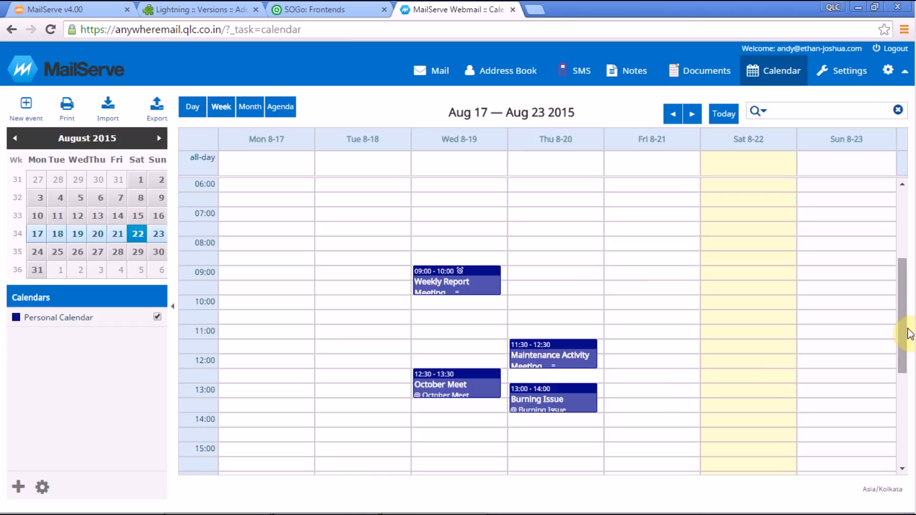
{"action": "left_click_drag", "start_coordinate": [906, 349], "coordinate": [909, 406]}
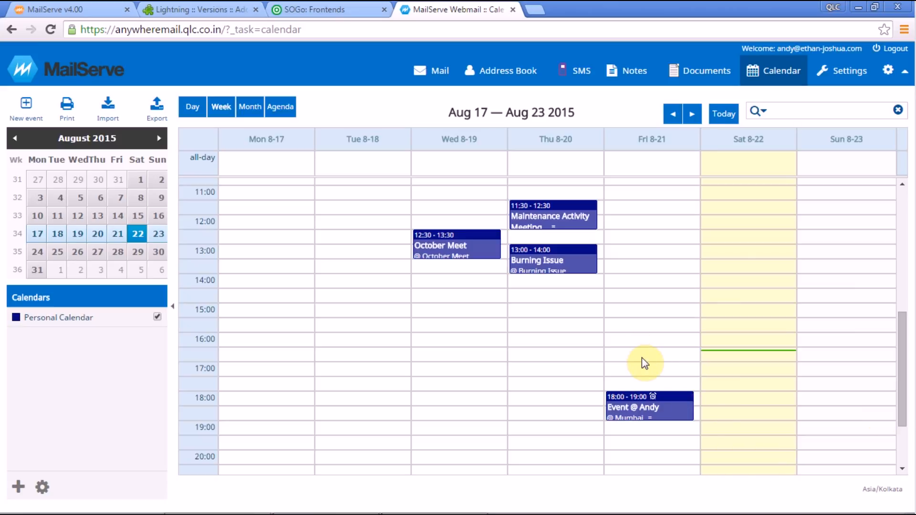
{"action": "scroll", "coordinate": [904, 418], "scroll_direction": "down", "scroll_amount": 2}
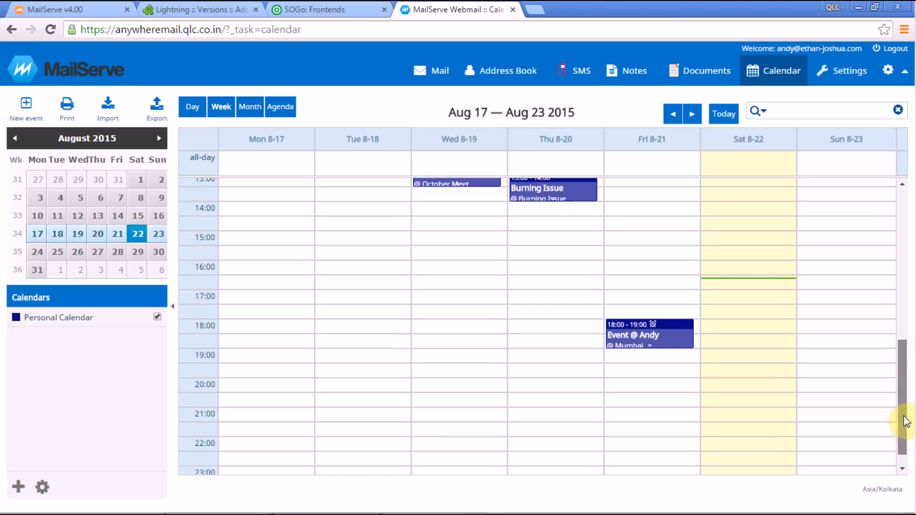
{"action": "left_click_drag", "start_coordinate": [904, 416], "coordinate": [903, 419]}
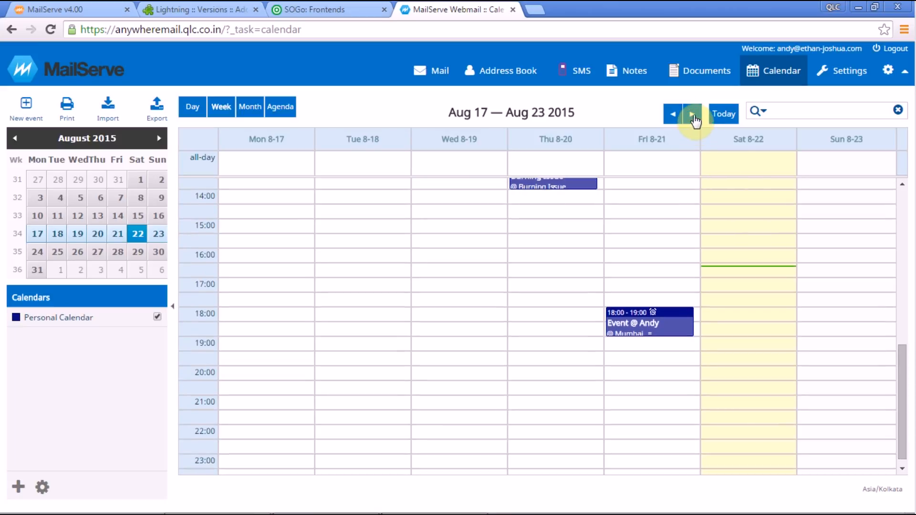
{"action": "left_click", "coordinate": [693, 114]}
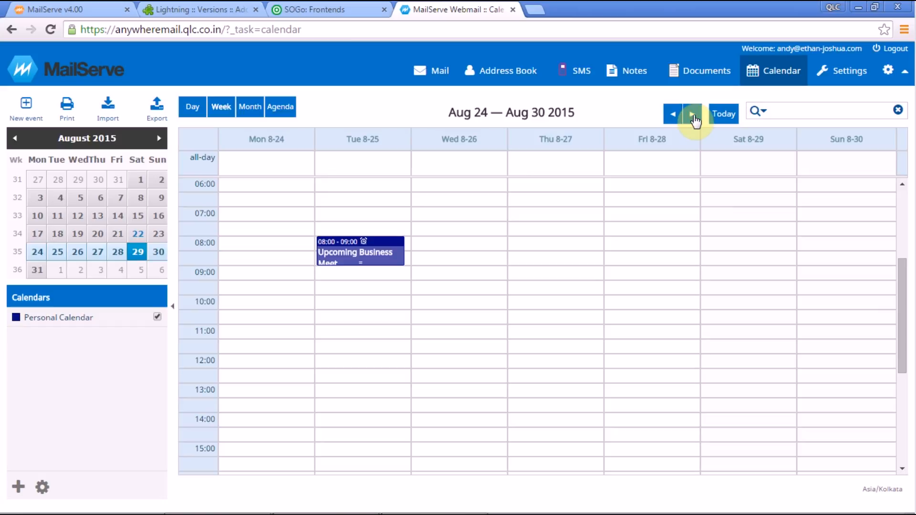
{"action": "left_click", "coordinate": [693, 115]}
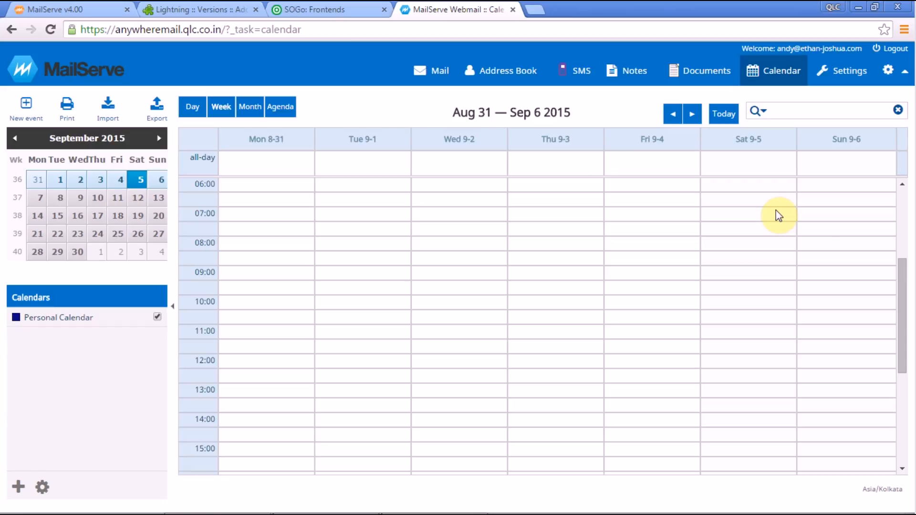
{"action": "left_click_drag", "start_coordinate": [902, 282], "coordinate": [905, 237]}
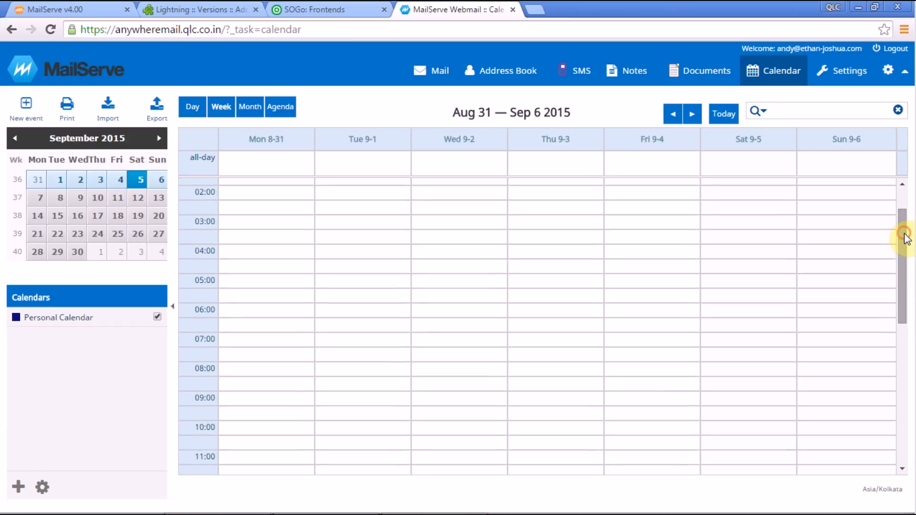
{"action": "left_click", "coordinate": [516, 239]}
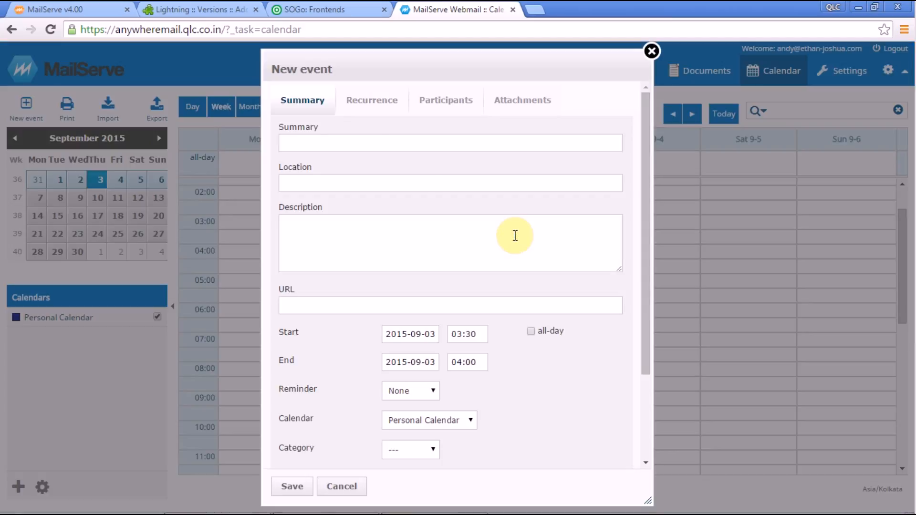
Step: Enter Summary 'Integration Meeting', Location 'Mumbai' and Description 'Integration Meeting for HeadOffice'
{"action": "left_click", "coordinate": [360, 141]}
{"action": "type", "text": "Integration Meeting"}
{"action": "left_click", "coordinate": [308, 183]}
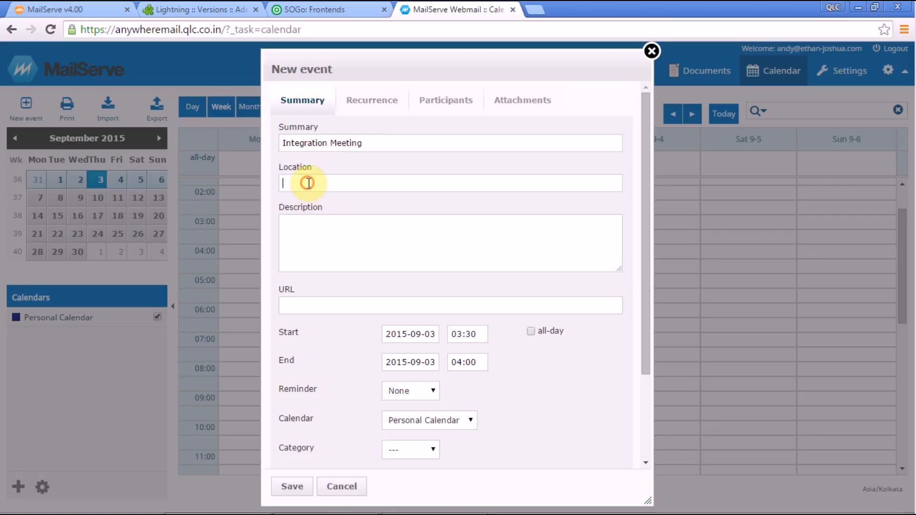
{"action": "type", "text": "Mumbai"}
{"action": "left_click", "coordinate": [308, 230]}
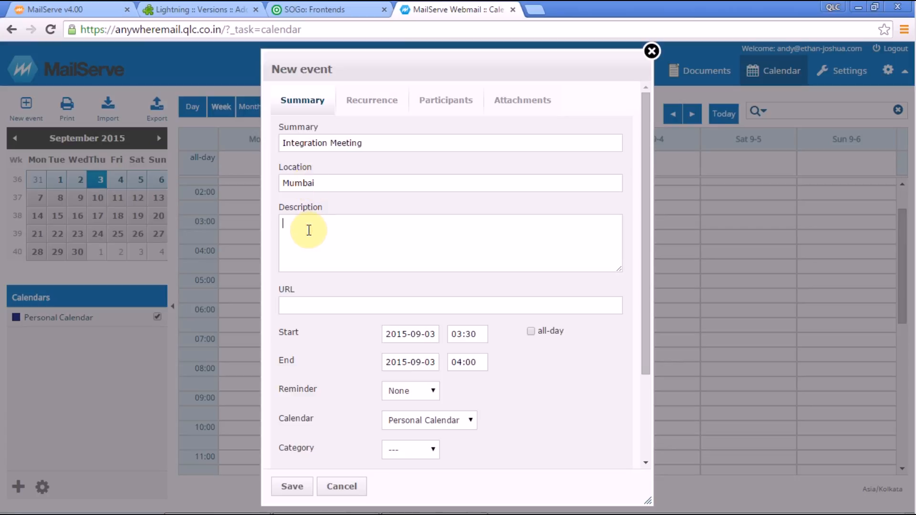
{"action": "type", "text": "Integration Meeting for HeadOffice"}
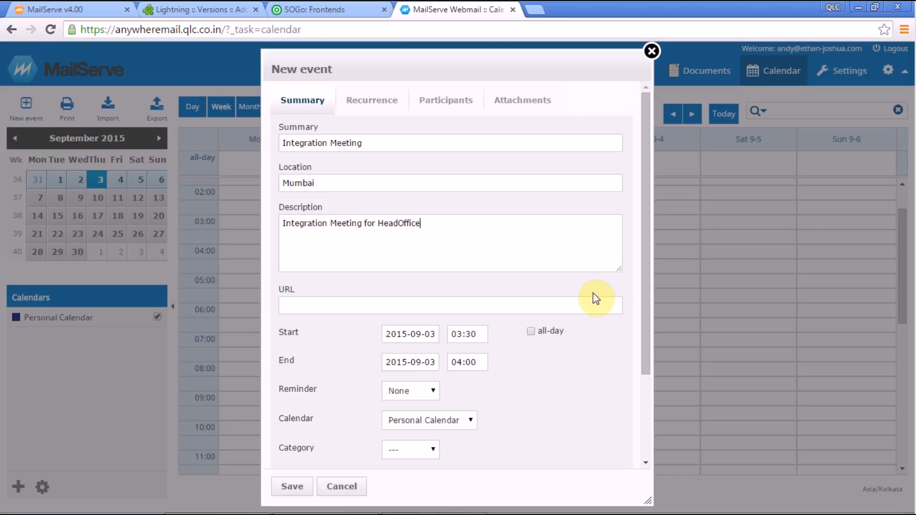
Step: Scroll down the event form and look at the calendars the event can go in
{"action": "left_click_drag", "start_coordinate": [643, 342], "coordinate": [637, 350]}
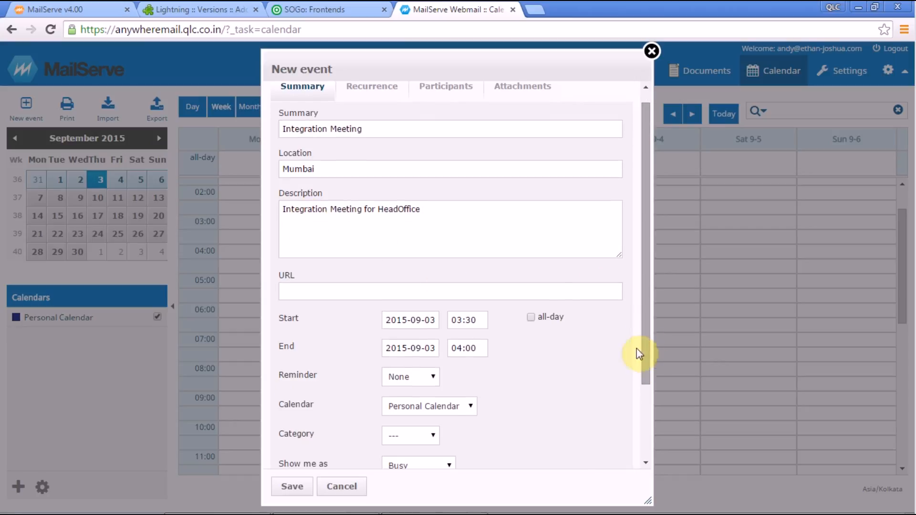
{"action": "left_click", "coordinate": [551, 299]}
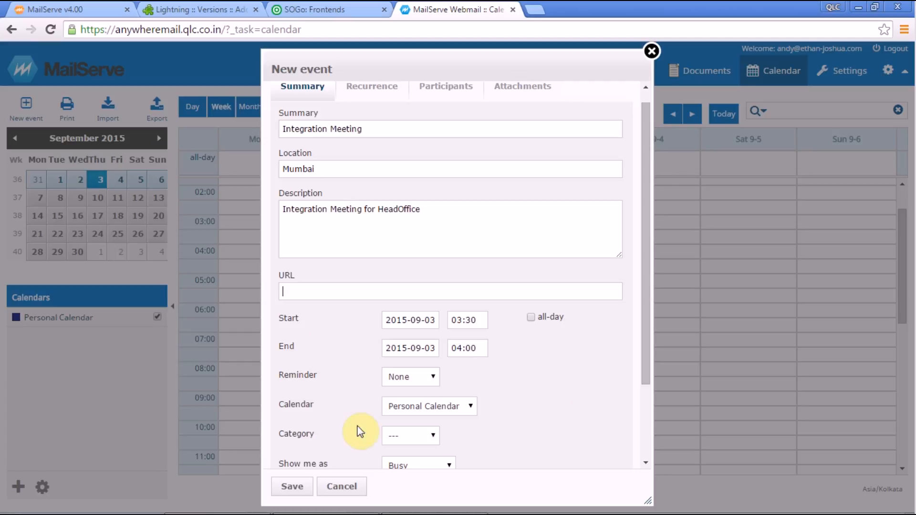
{"action": "left_click", "coordinate": [416, 408]}
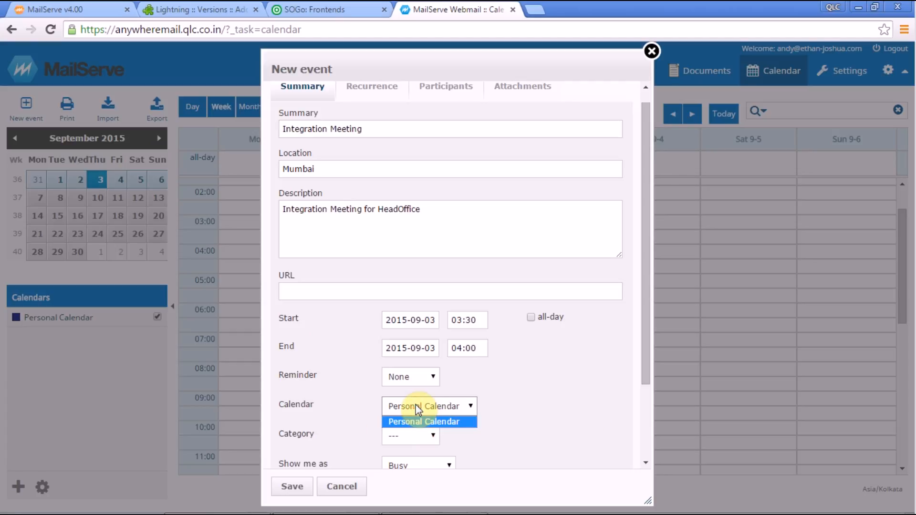
Step: Keep the event in Personal Calendar and set its category to Work
{"action": "left_click", "coordinate": [431, 422]}
{"action": "left_click", "coordinate": [433, 435]}
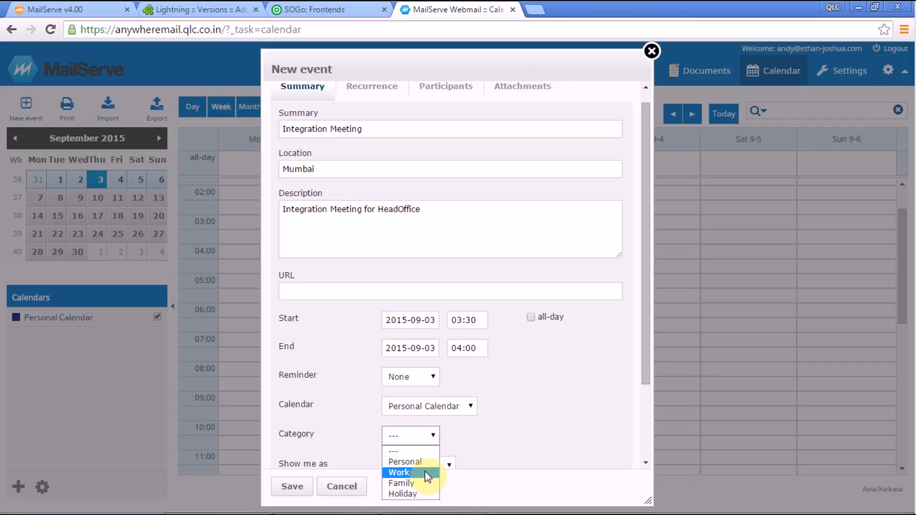
{"action": "left_click", "coordinate": [423, 472]}
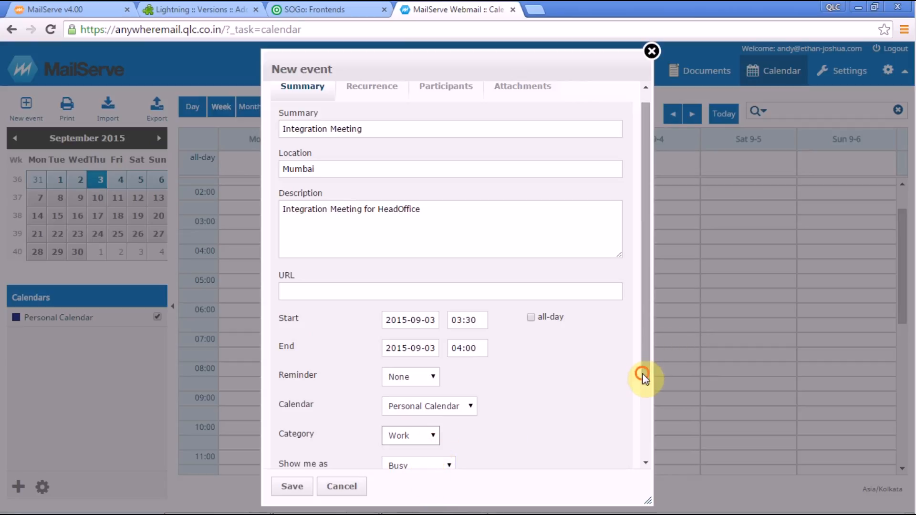
Step: Keep the event shown as Busy, priority unset and privacy public, then scroll back to the top
{"action": "left_click_drag", "start_coordinate": [644, 377], "coordinate": [645, 453]}
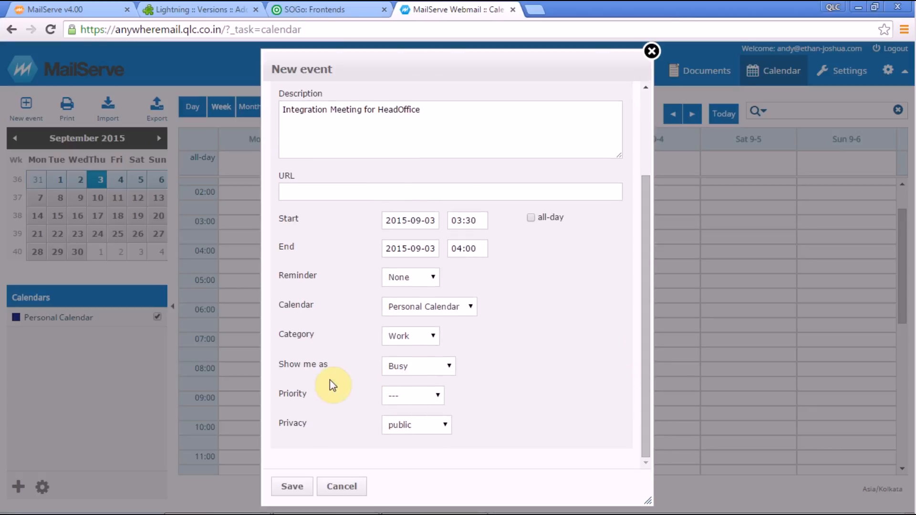
{"action": "left_click", "coordinate": [429, 371]}
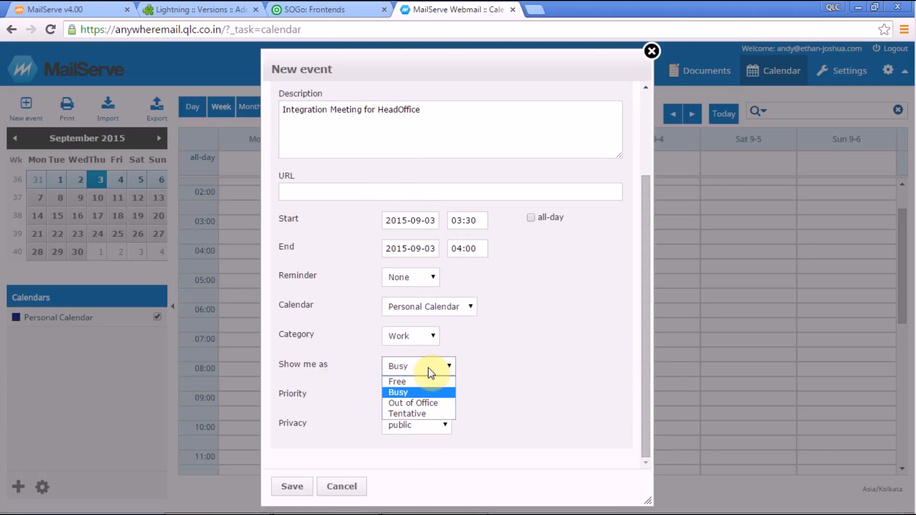
{"action": "left_click", "coordinate": [430, 395]}
{"action": "left_click", "coordinate": [429, 396]}
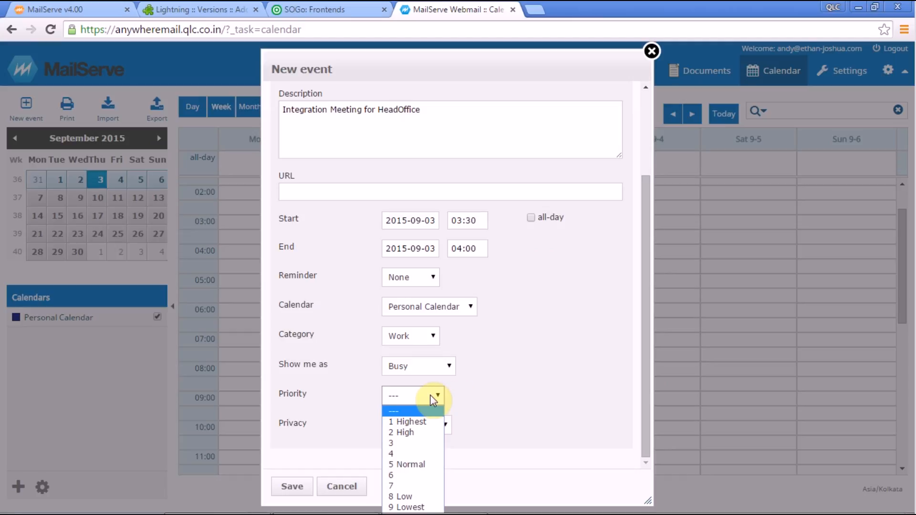
{"action": "left_click", "coordinate": [529, 394]}
{"action": "left_click", "coordinate": [403, 430]}
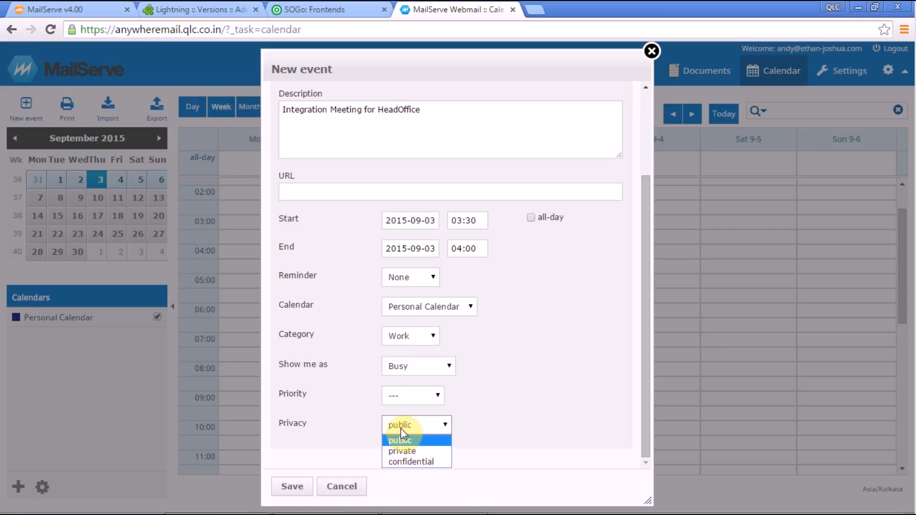
{"action": "left_click", "coordinate": [511, 453]}
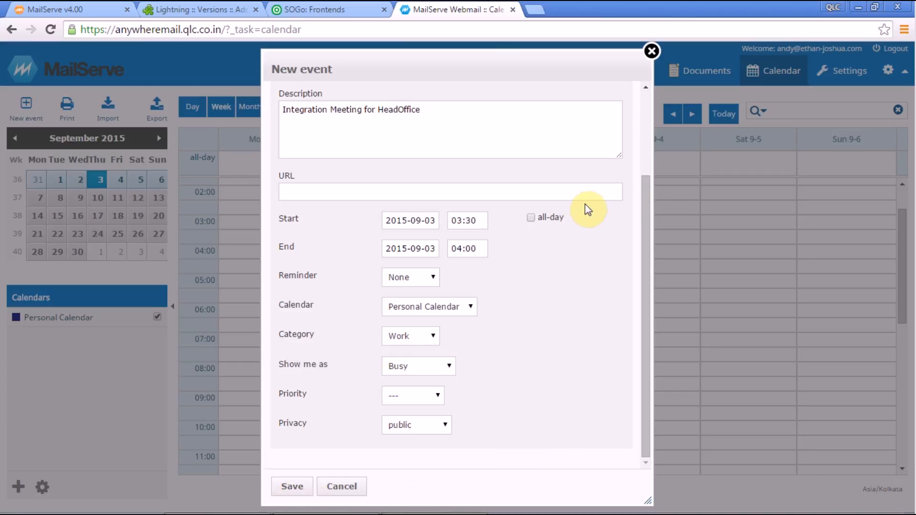
{"action": "left_click_drag", "start_coordinate": [645, 205], "coordinate": [647, 102]}
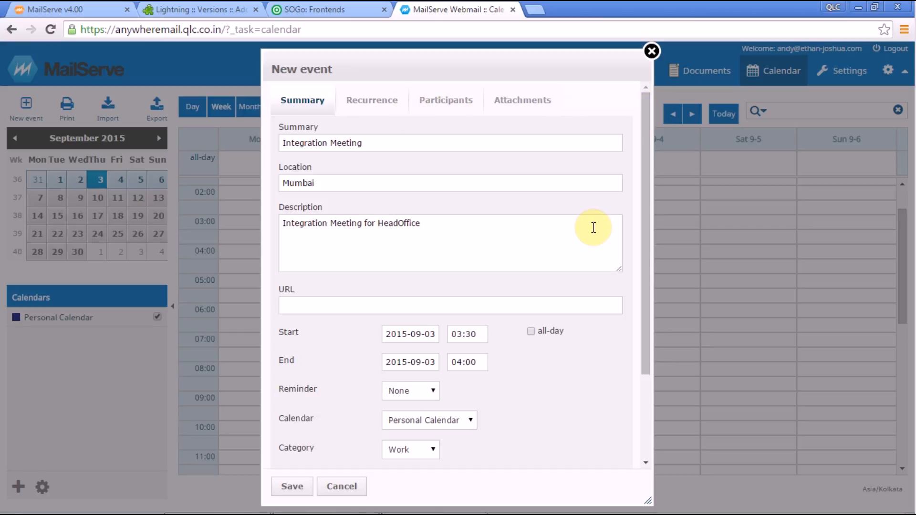
Step: Review the event's Recurrence, Participants and Attachments tabs, then return to its summary details
{"action": "left_click", "coordinate": [395, 105]}
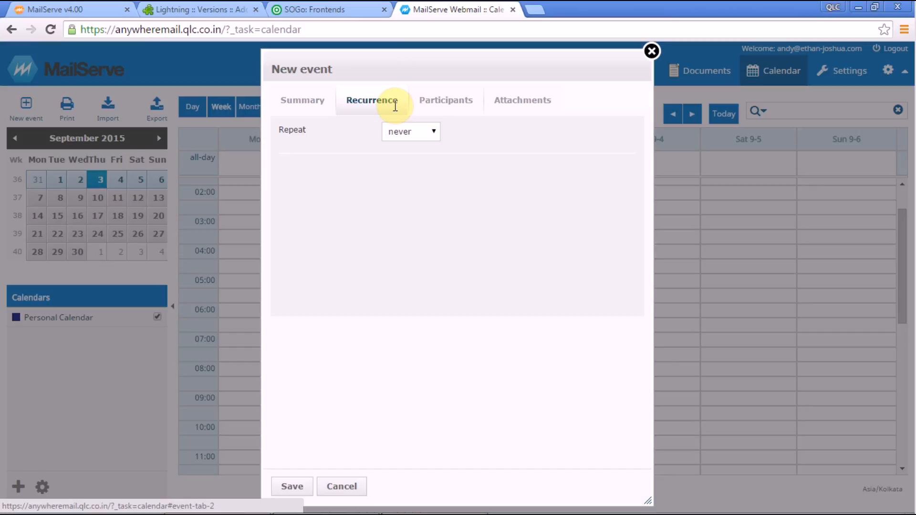
{"action": "left_click", "coordinate": [448, 106]}
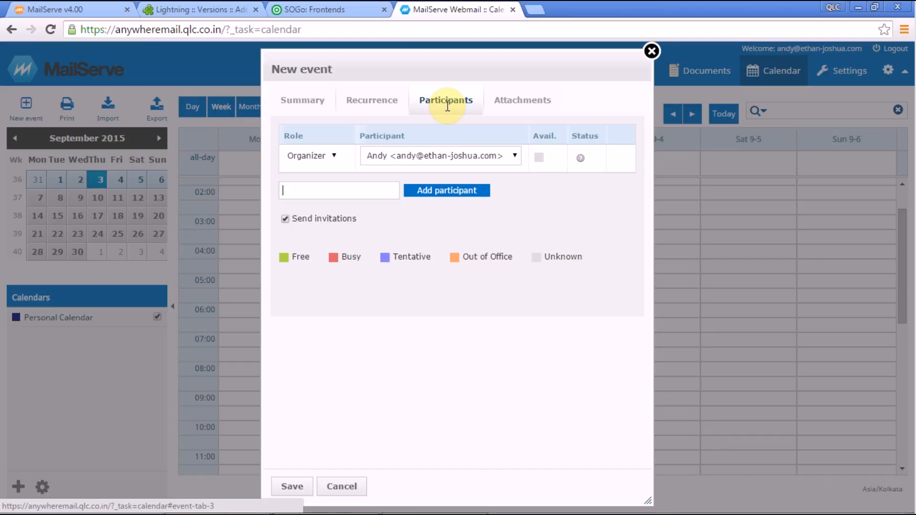
{"action": "left_click", "coordinate": [513, 111]}
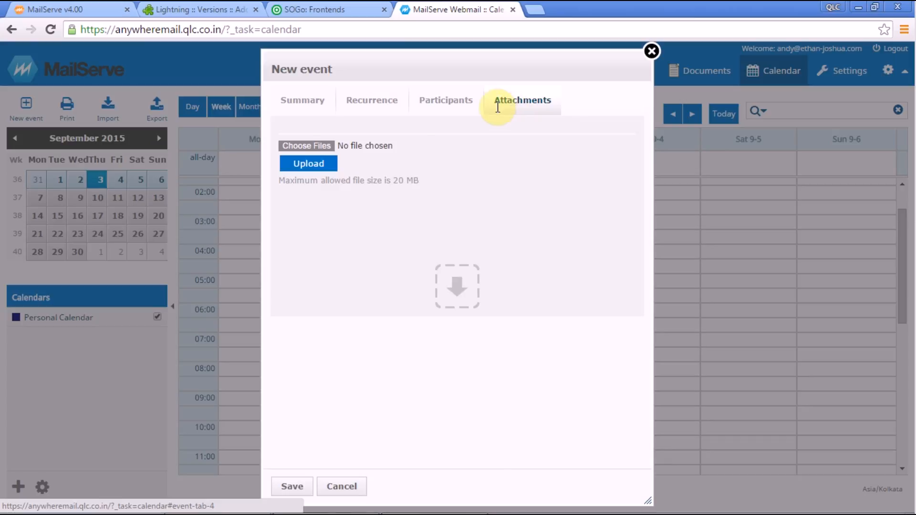
{"action": "left_click", "coordinate": [288, 106]}
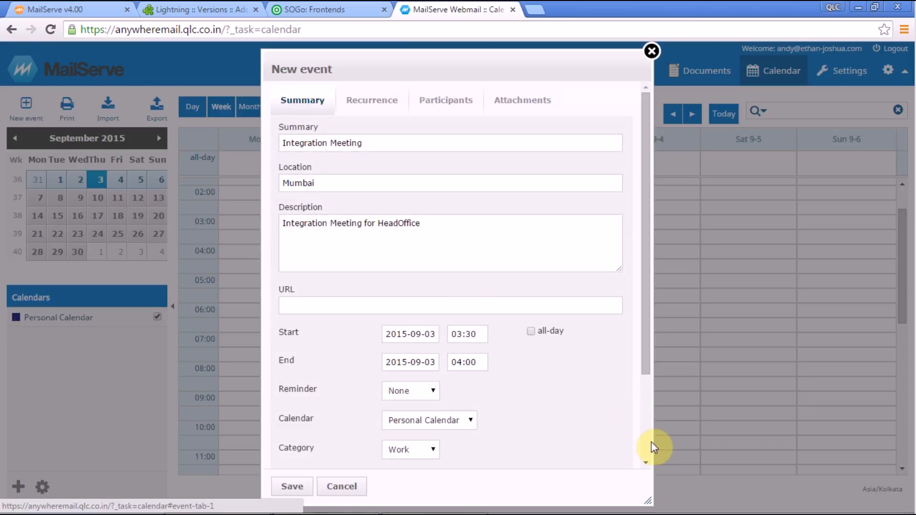
Step: Save the Integration Meeting and switch back to Thunderbird's Calendar tab
{"action": "scroll", "coordinate": [651, 443], "scroll_direction": "down", "scroll_amount": 3}
{"action": "left_click", "coordinate": [300, 485]}
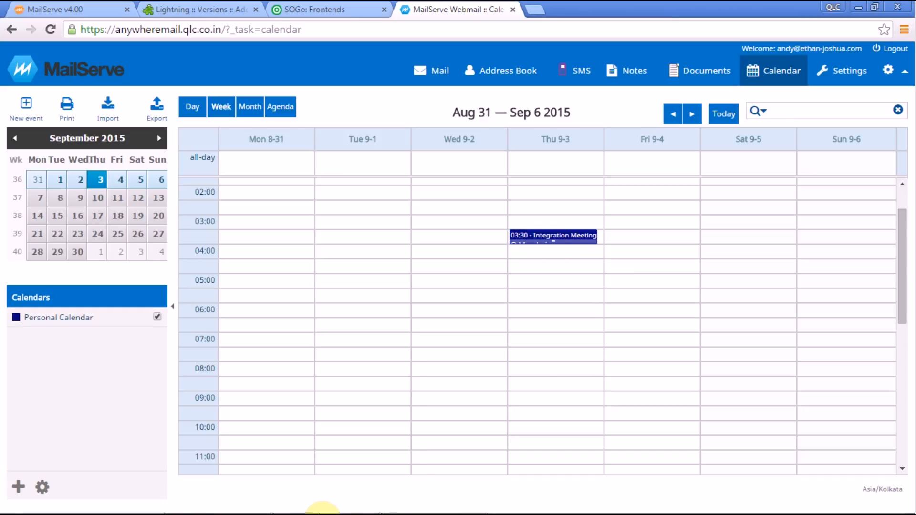
{"action": "mouse_move", "coordinate": [322, 514]}
{"action": "left_click", "coordinate": [418, 511]}
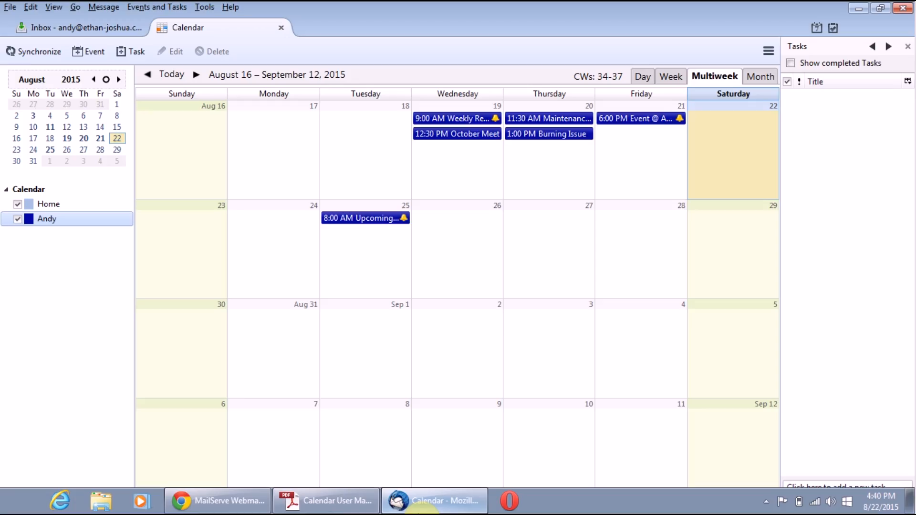
Step: Synchronize the calendars and advance the view two weeks to Aug 30 – Sep 26 to show the Integration Meeting
{"action": "left_click", "coordinate": [20, 52]}
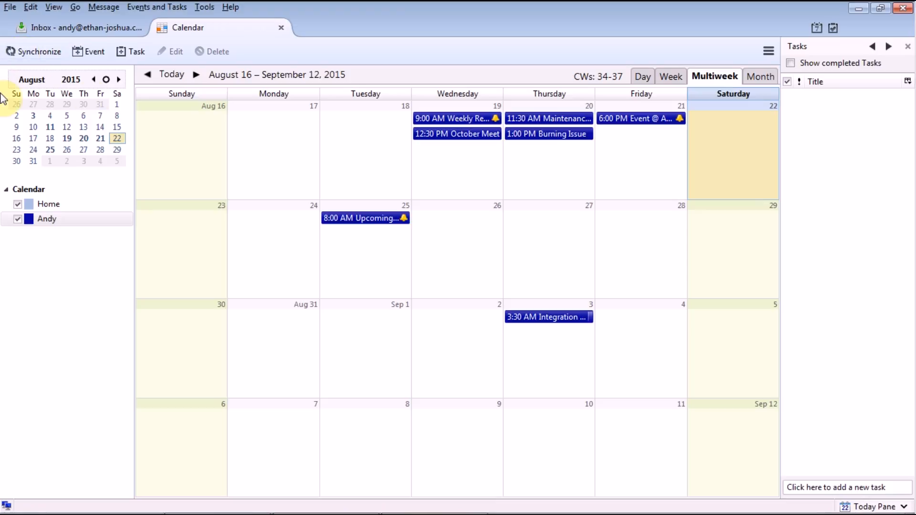
{"action": "left_click", "coordinate": [195, 74]}
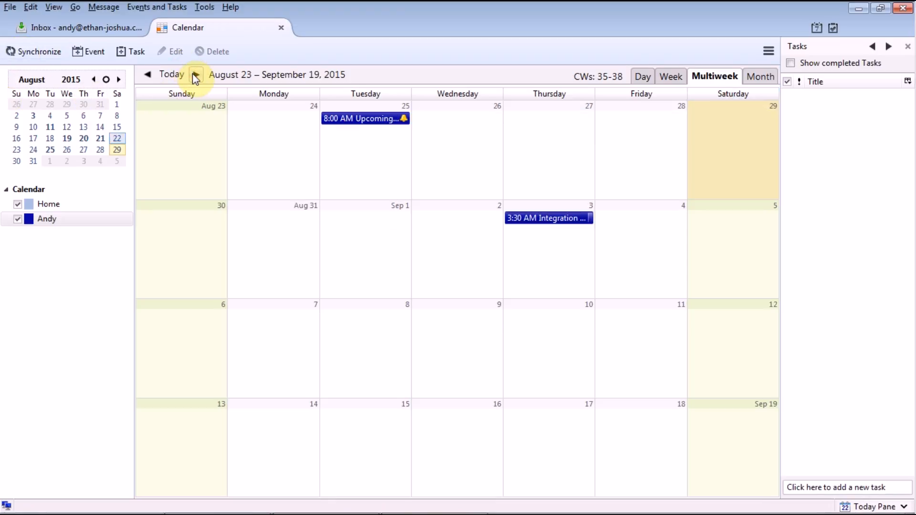
{"action": "left_click", "coordinate": [195, 75]}
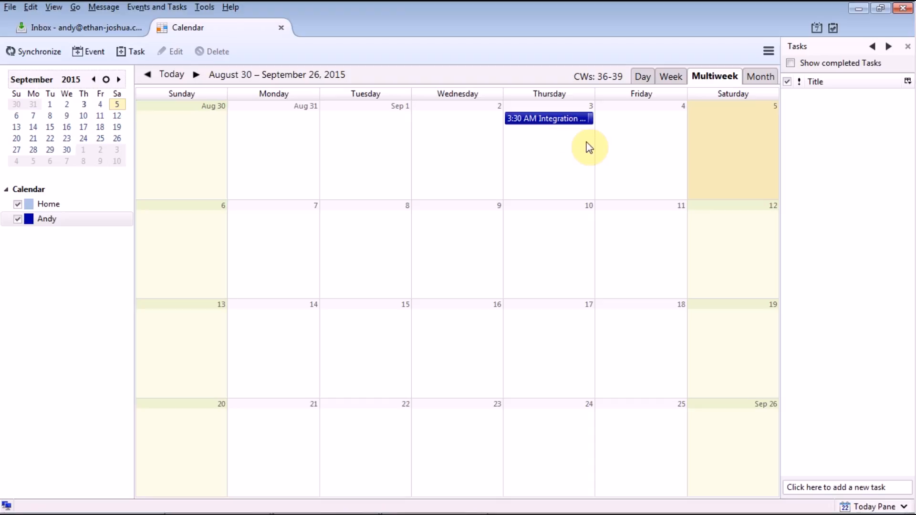